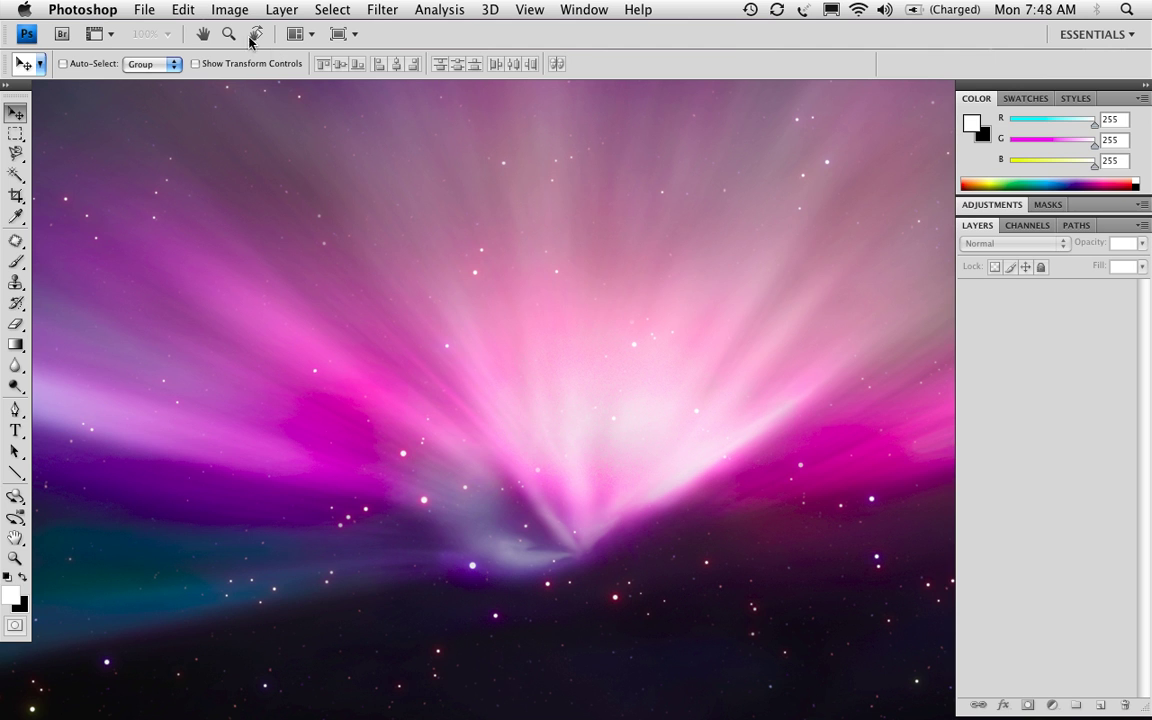
Step: Create a new U.S. Paper document, 11 × 8.5 inches at 300 pixels/inch
left_click(142, 10)
left_click(153, 33)
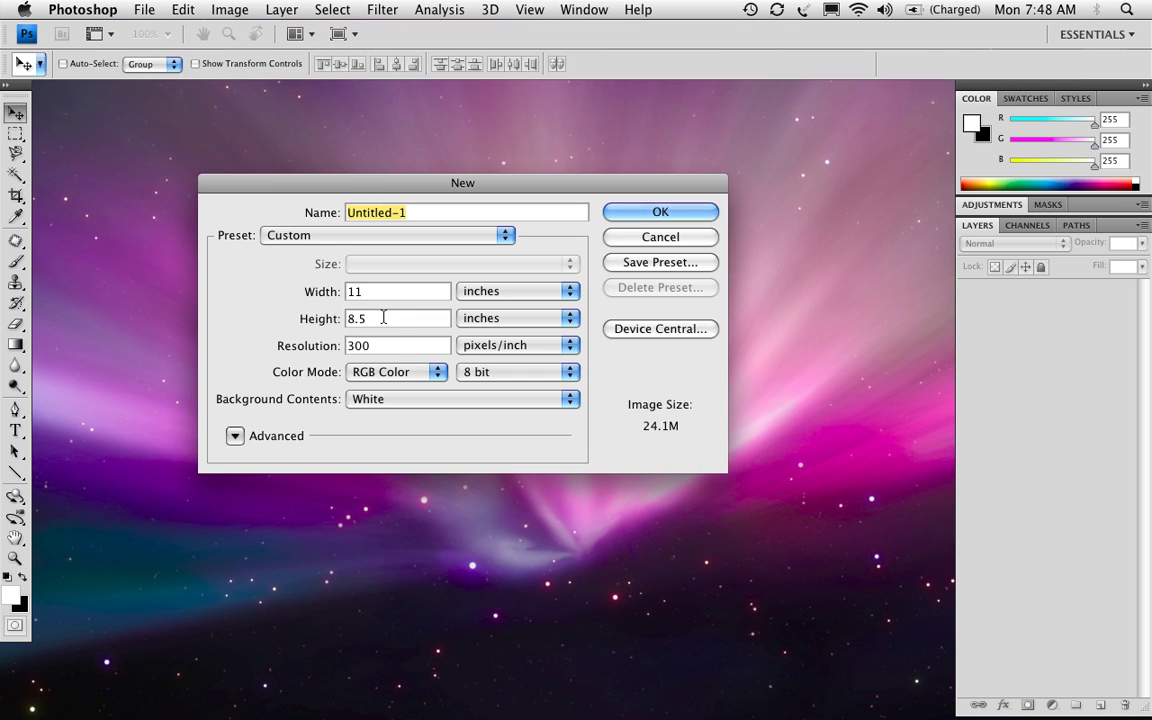
left_click(420, 233)
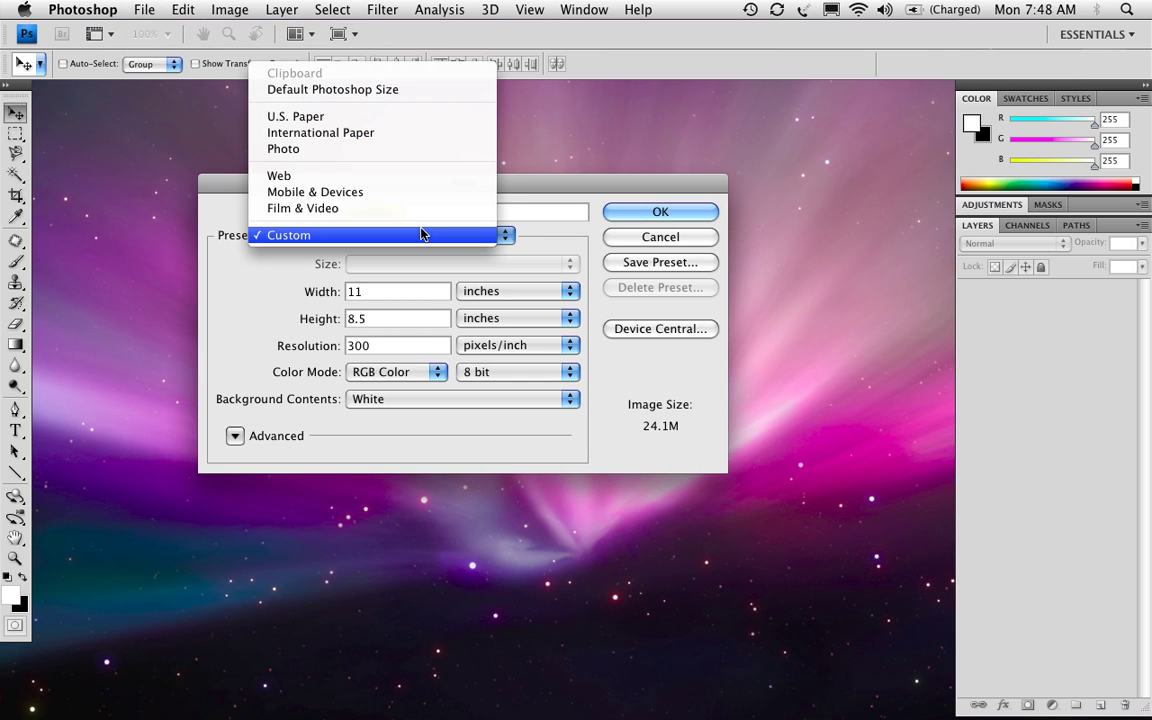
left_click(424, 118)
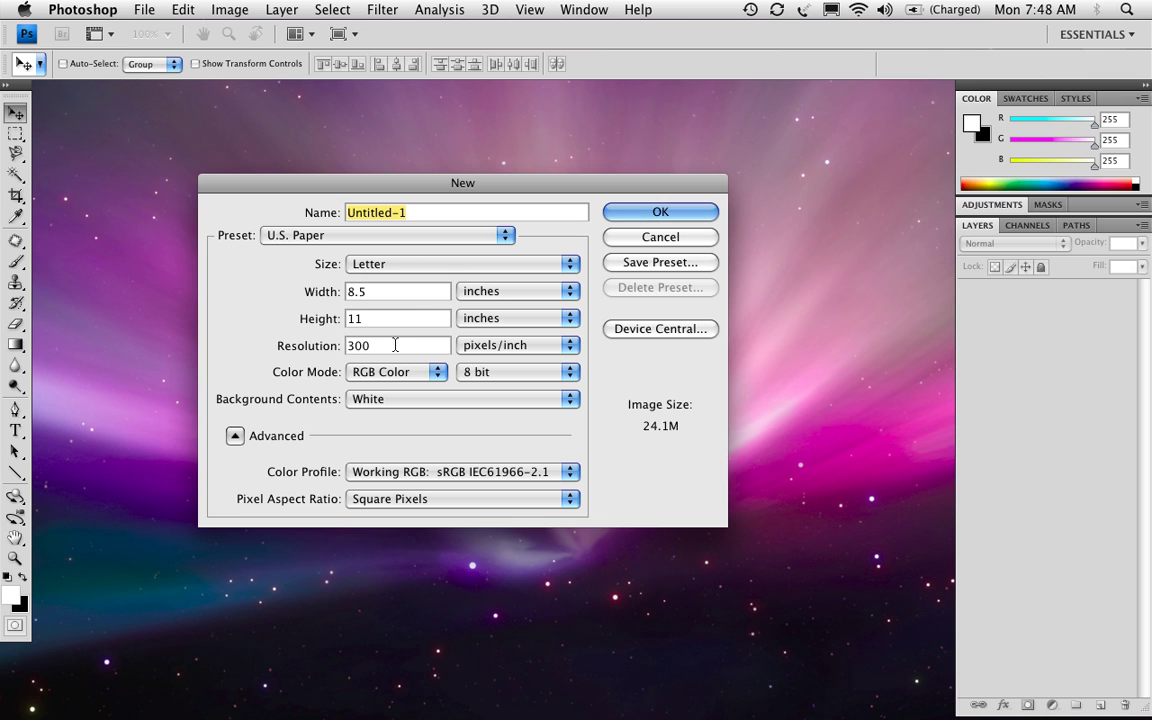
left_click(356, 291)
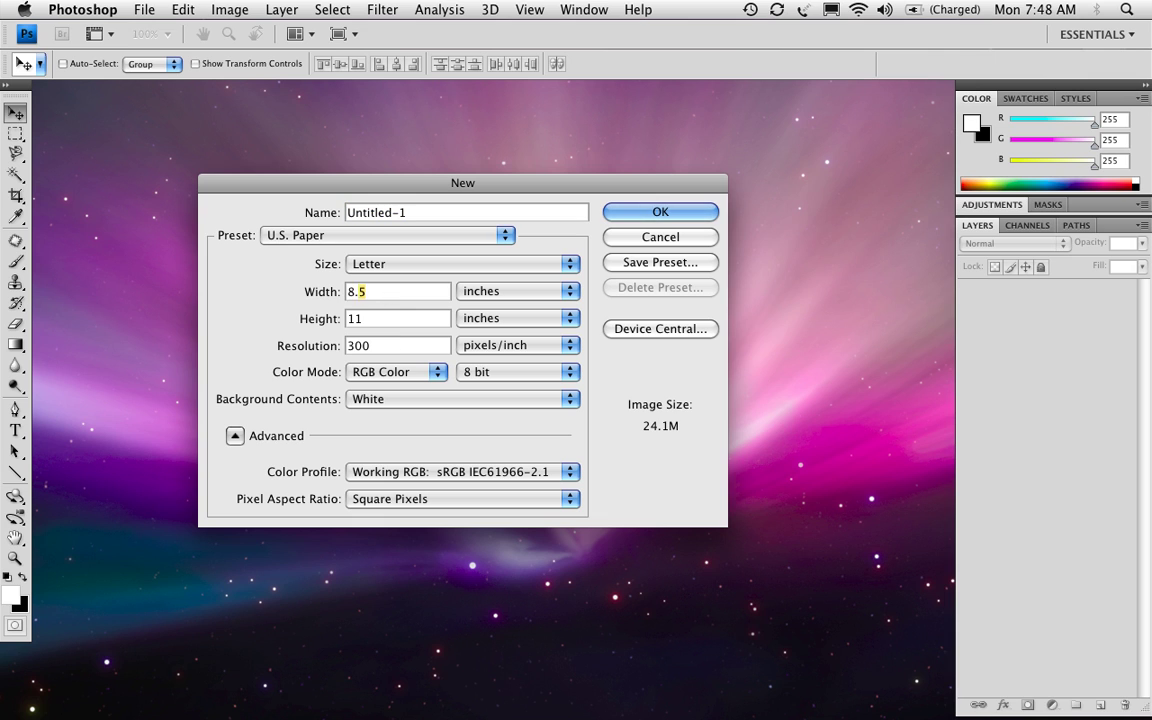
double_click(356, 291)
type("11")
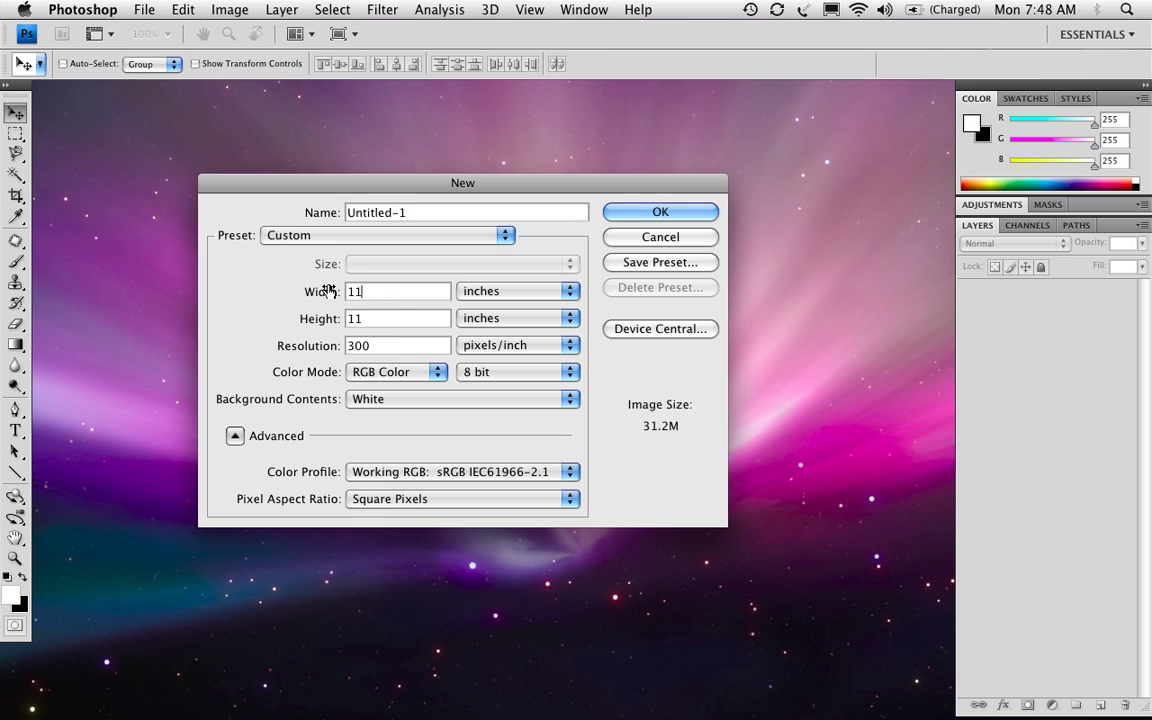
key("Tab")
type("8.5")
left_click(624, 213)
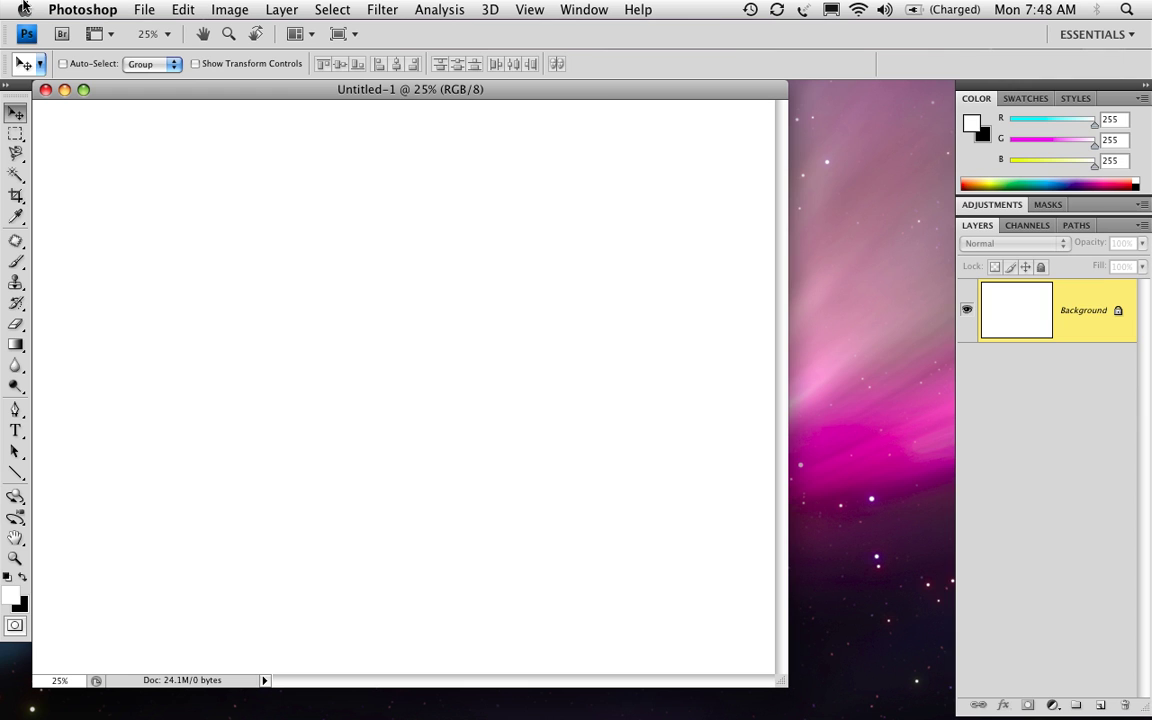
Step: Place Egypt 018.jpg into the Untitled-1 page as a new layer
left_click(142, 12)
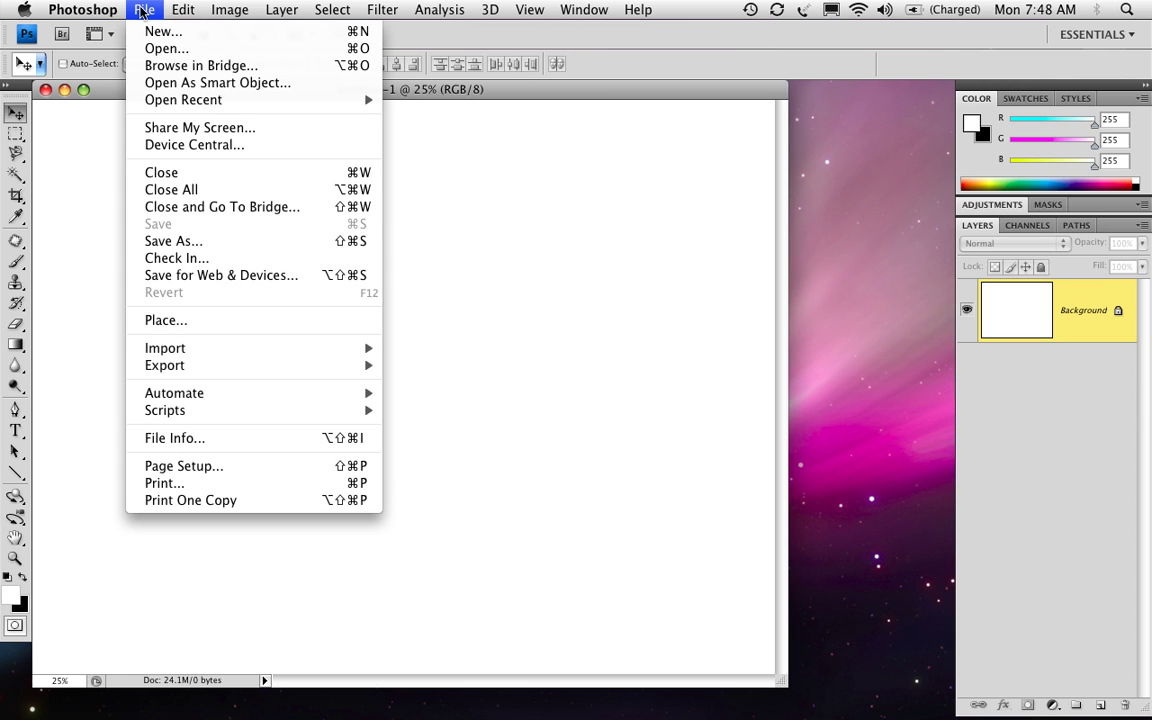
left_click(253, 325)
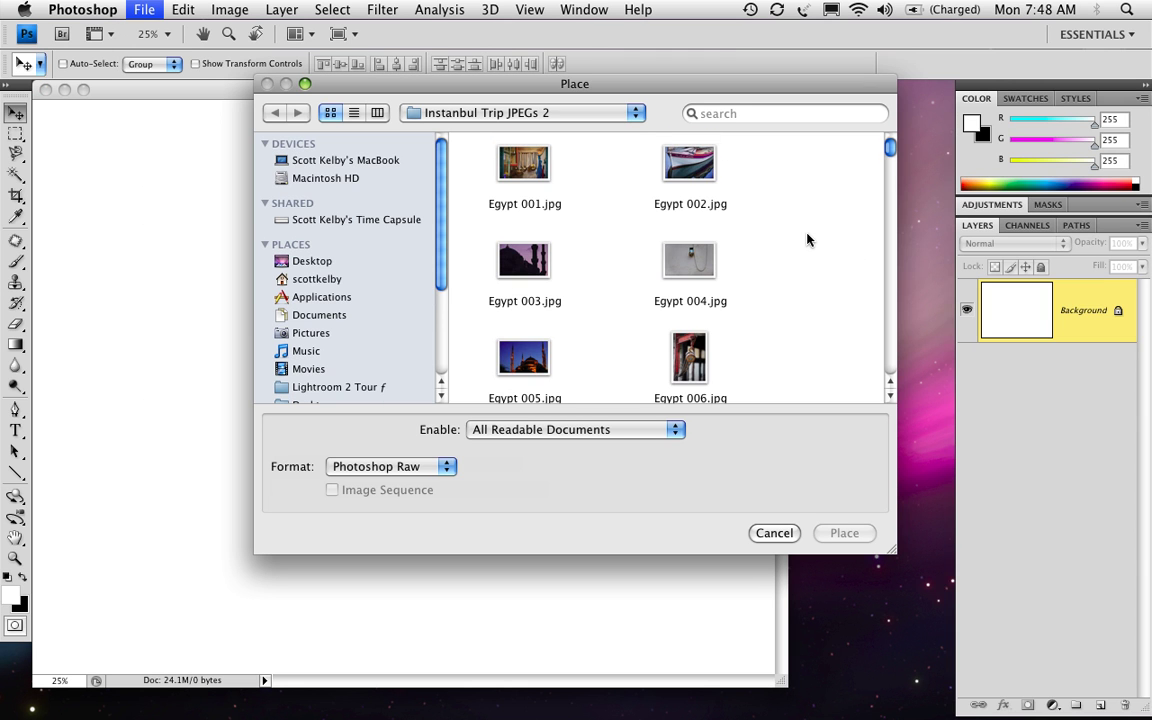
scroll(808, 240, "down", 10)
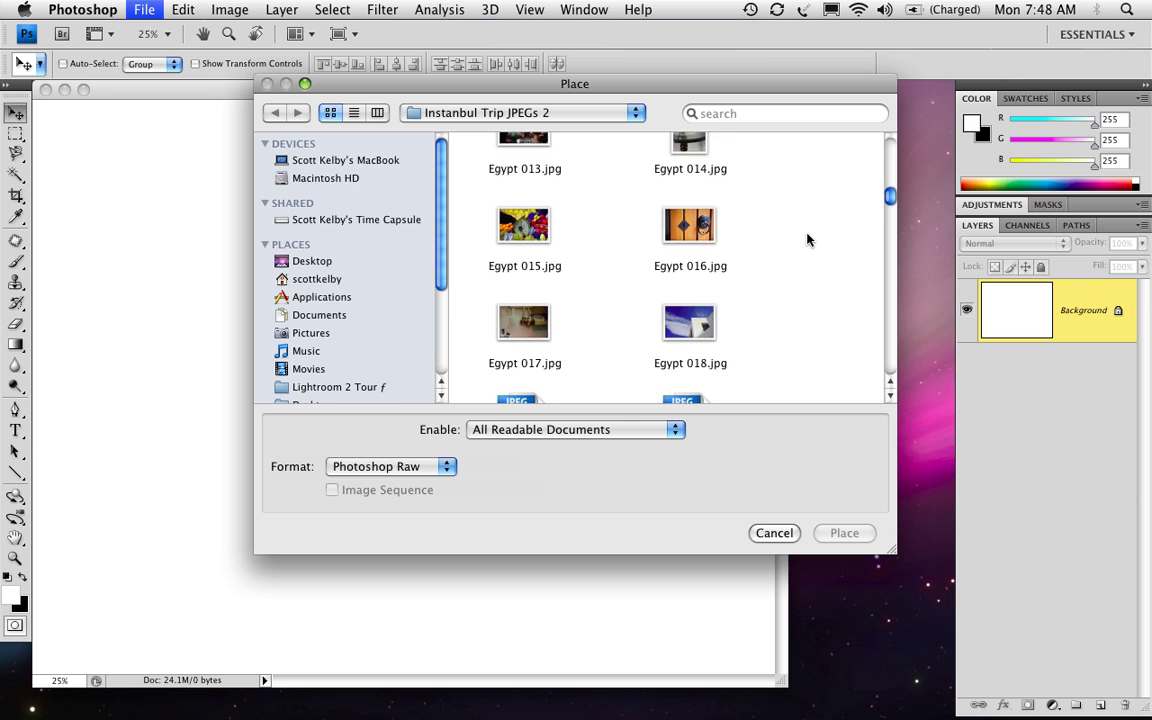
scroll(808, 240, "down", 3)
left_click(690, 195)
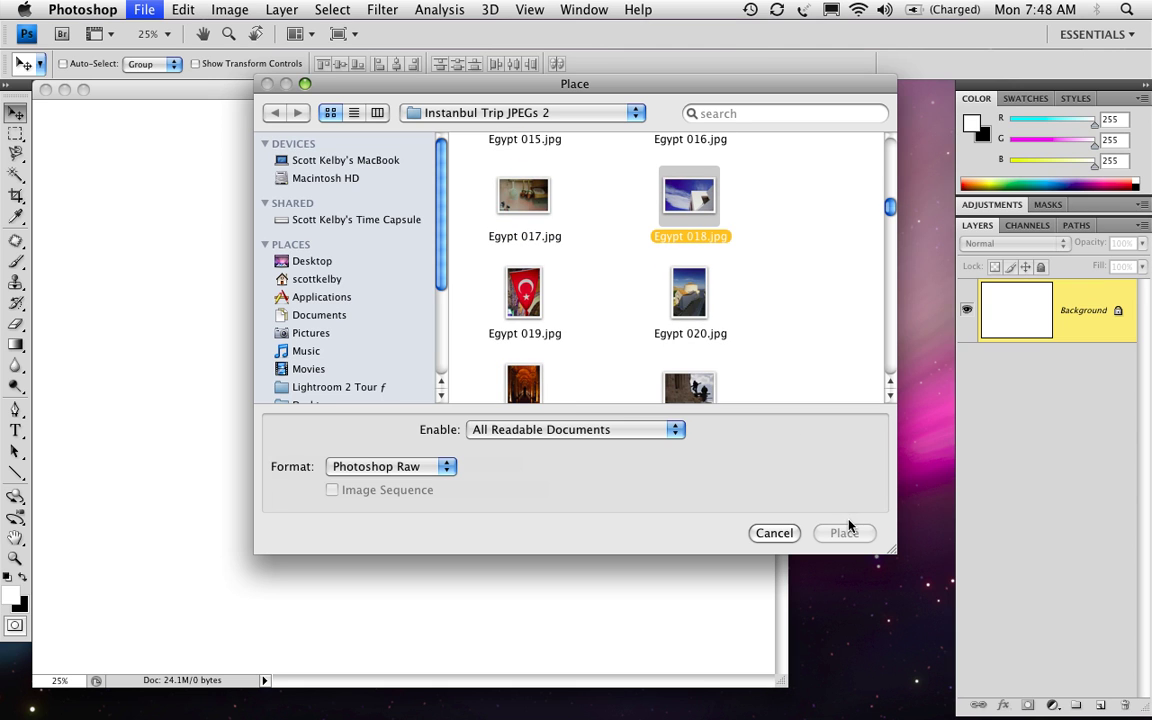
left_click(688, 207)
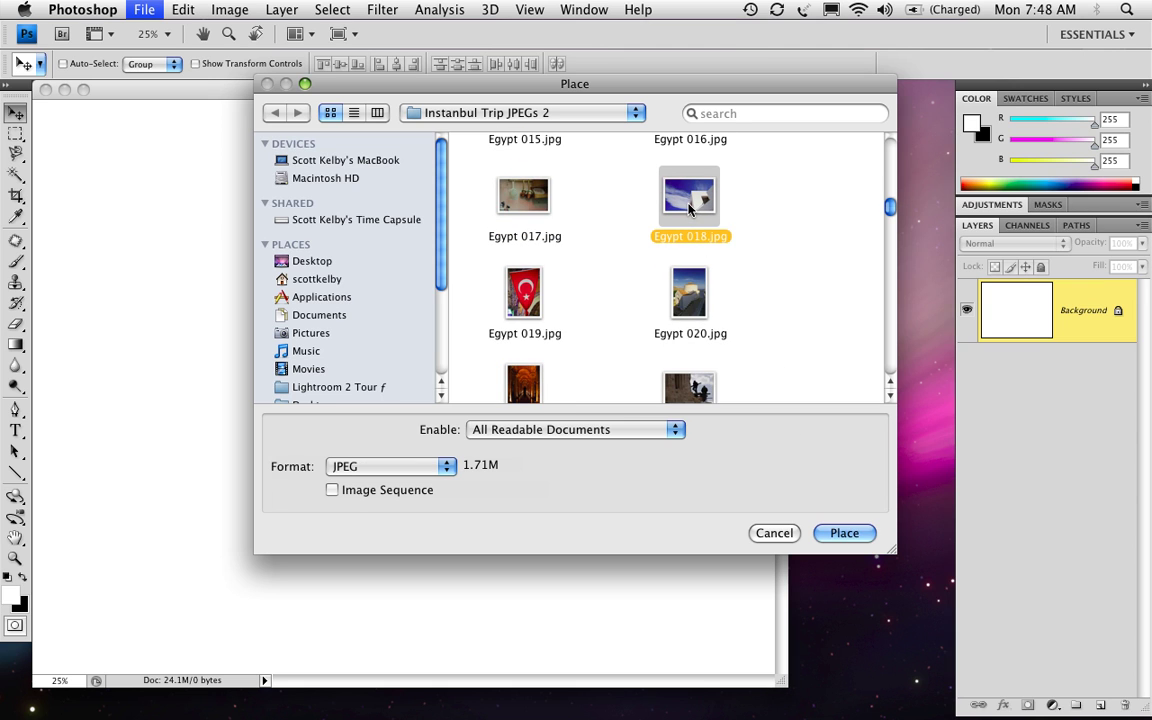
left_click(850, 535)
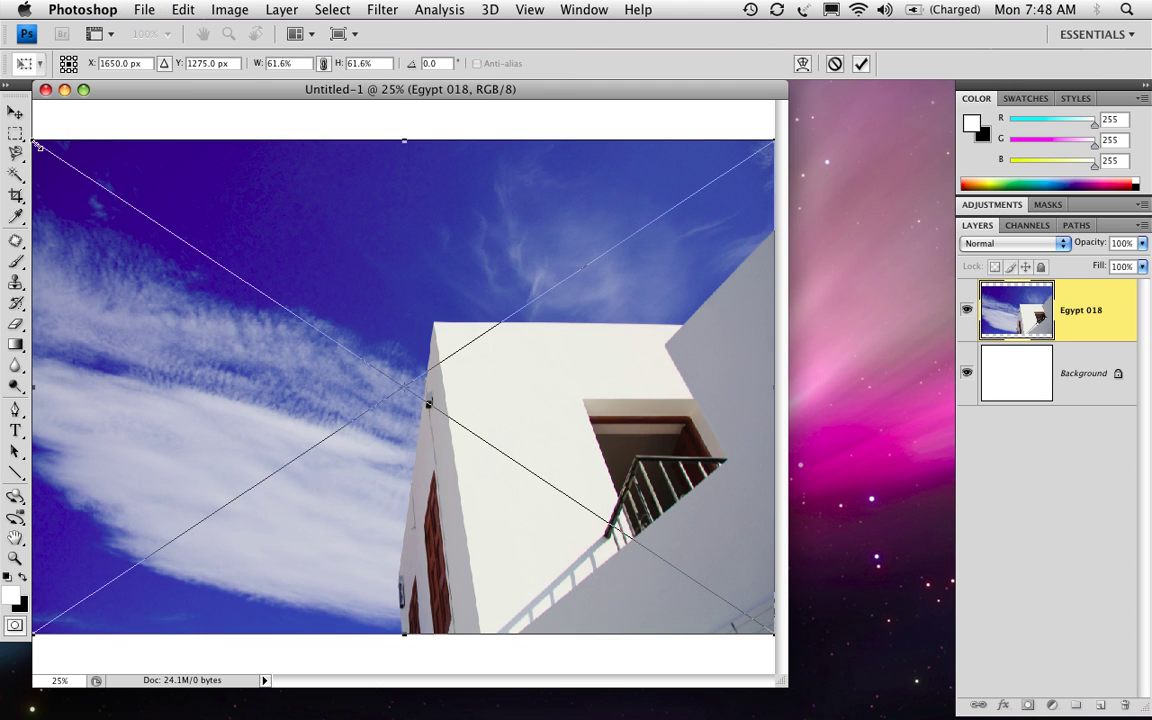
Step: Scale the placed Egypt 018 photo to about 43% and commit it in the upper page
left_click_drag(36, 145, 198, 206)
left_click_drag(614, 436, 540, 367)
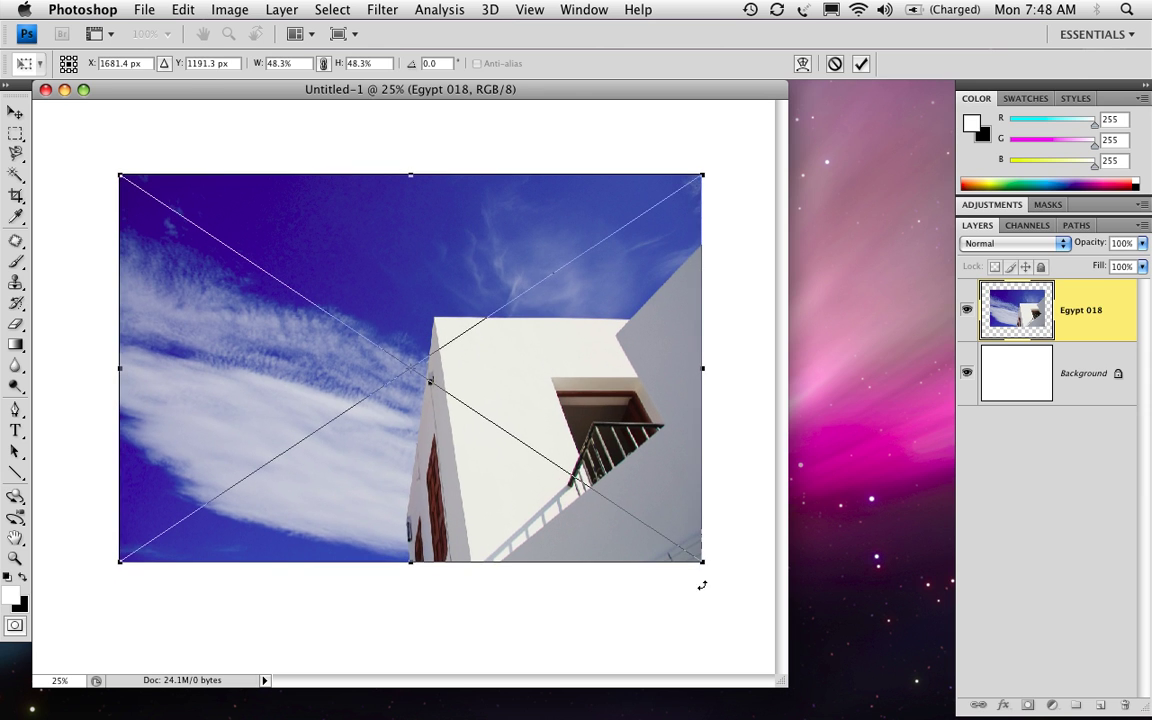
left_click_drag(702, 561, 637, 518)
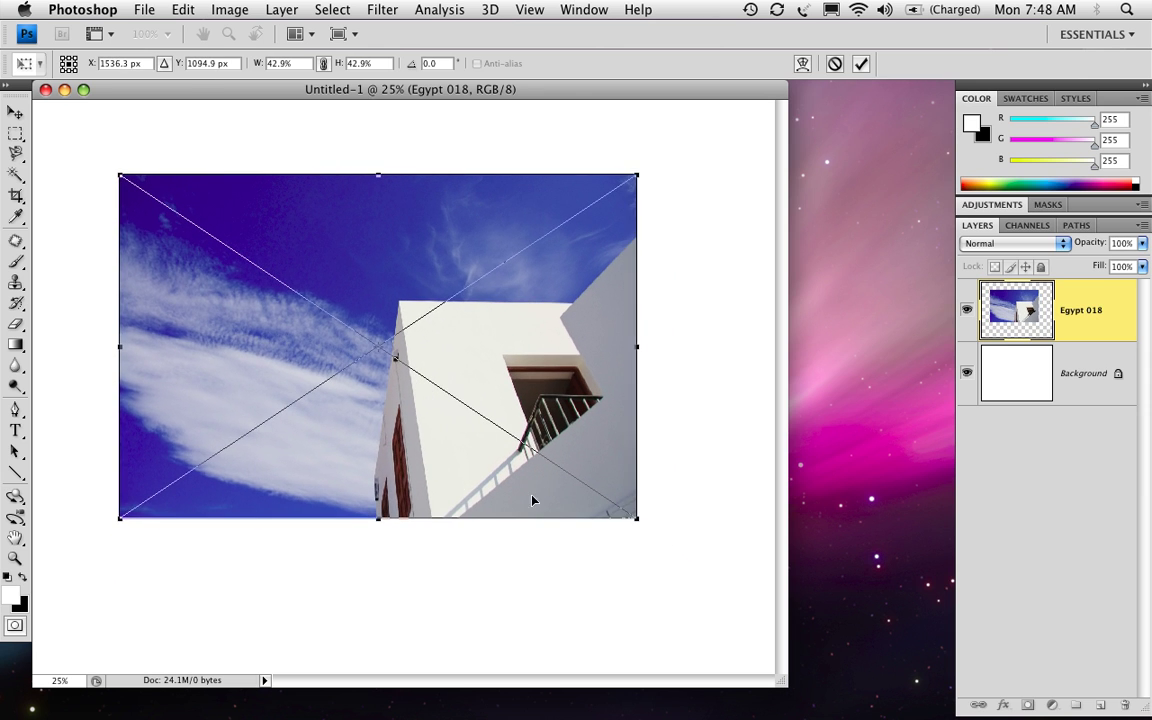
left_click_drag(463, 481, 477, 485)
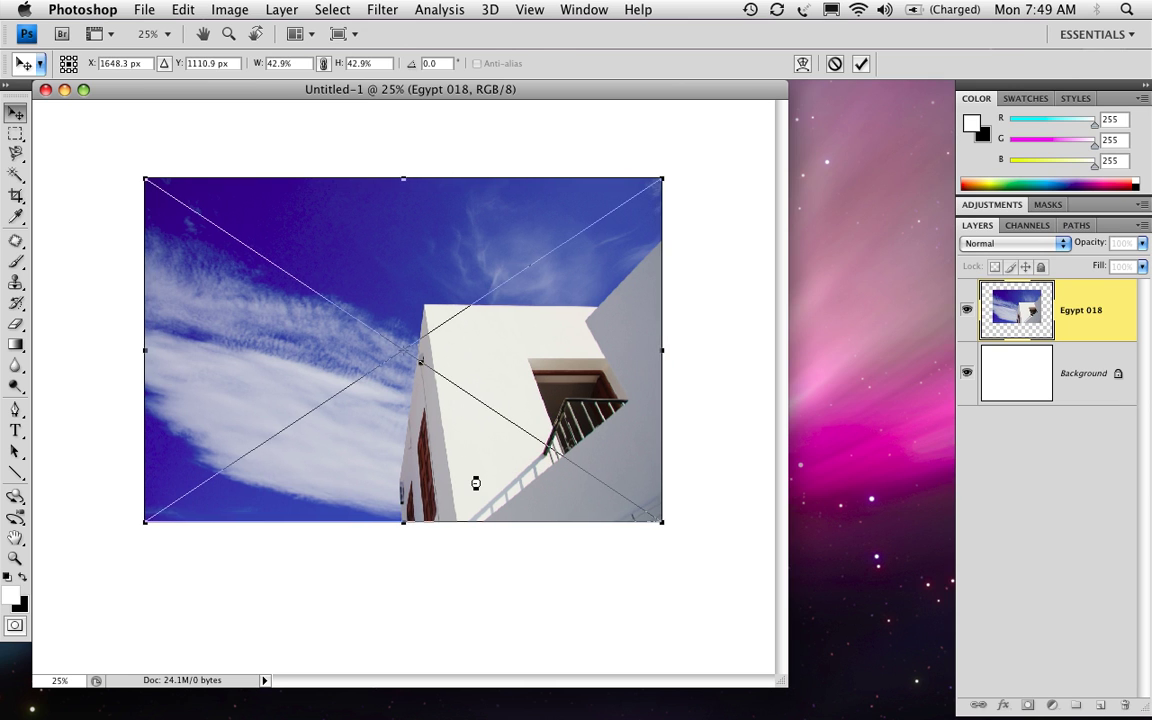
key("Return")
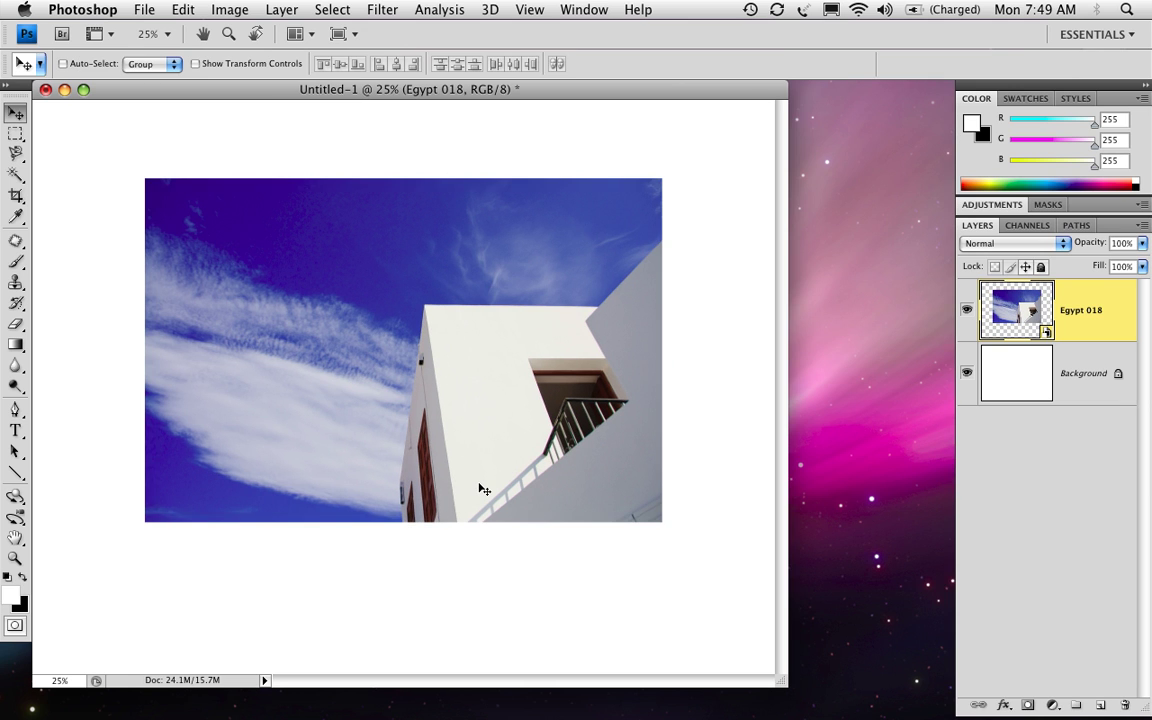
Step: Select the photo and Background layers for alignment, then nudge the Egypt 018 photo up slightly
left_click(1082, 398)
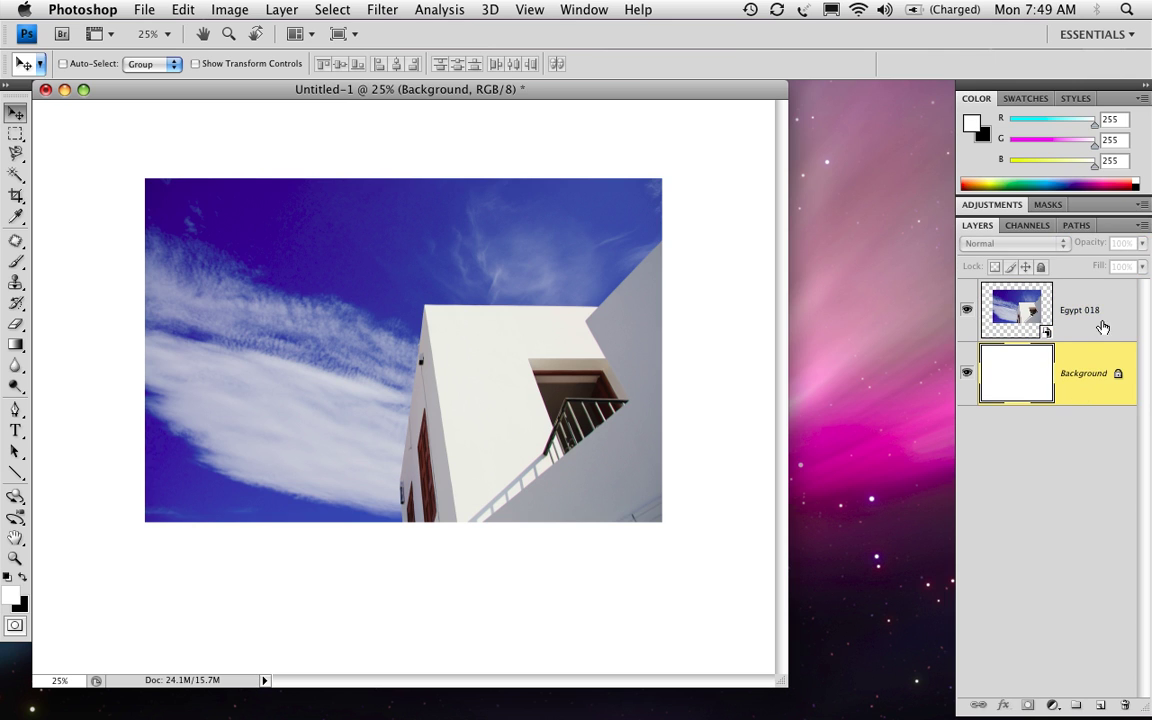
left_click(1115, 315, "shift")
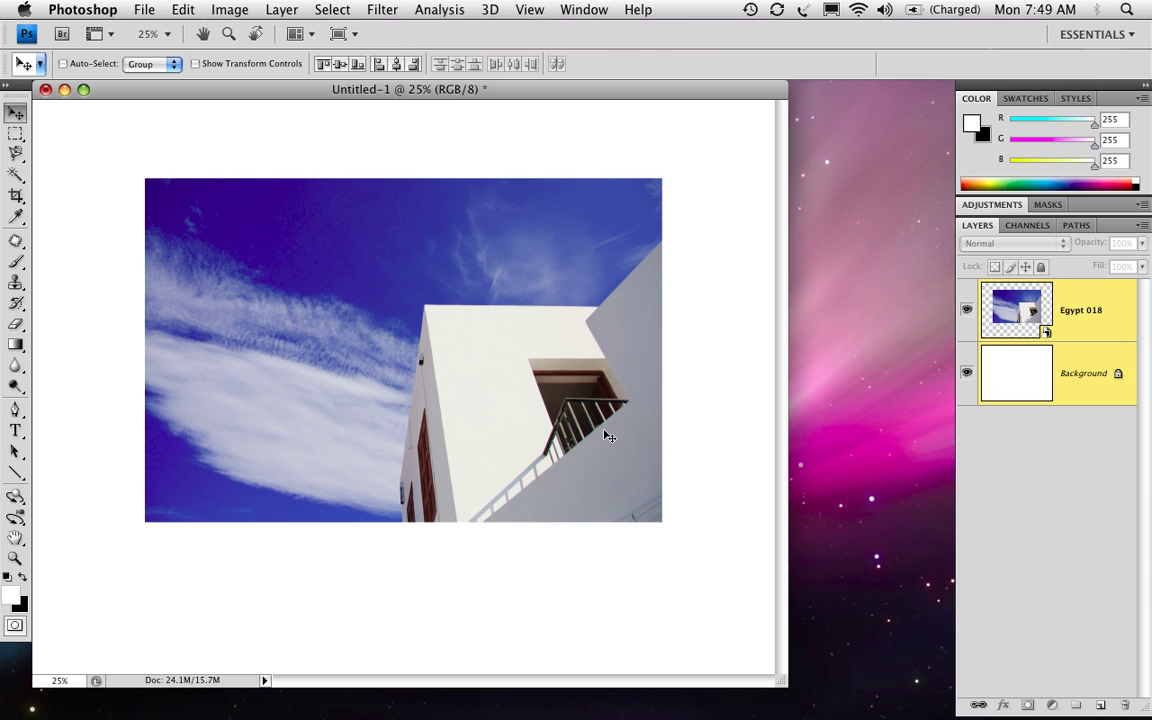
left_click(1005, 298)
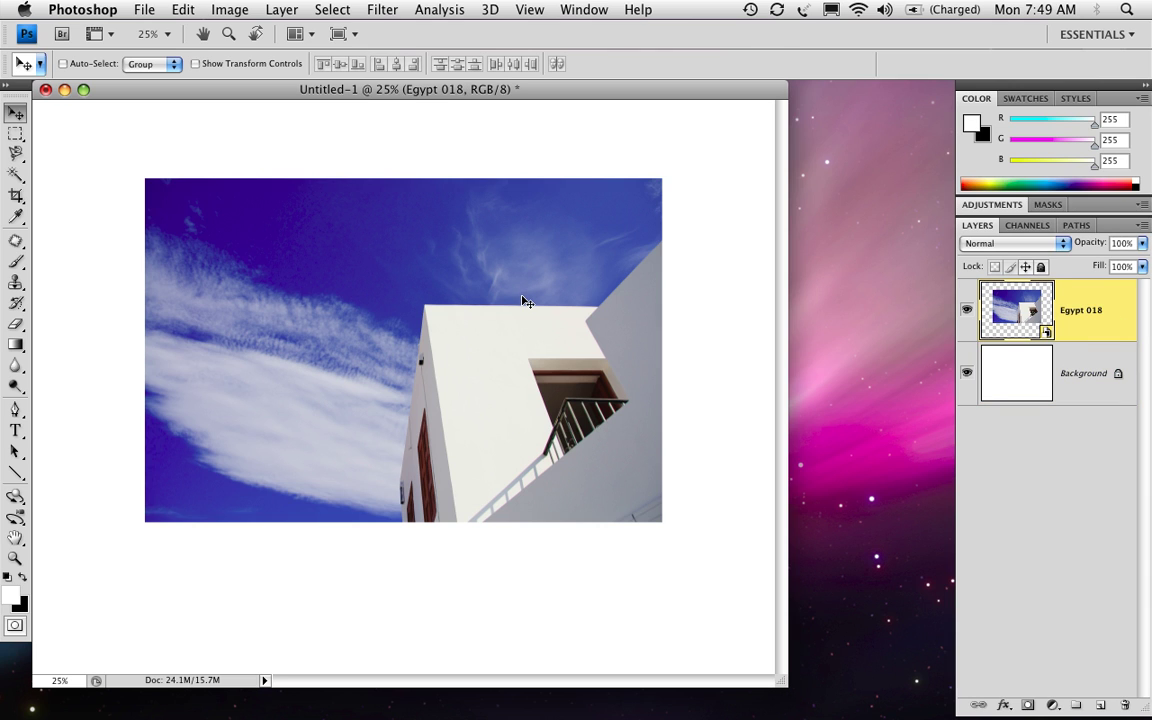
key("shift+Up")
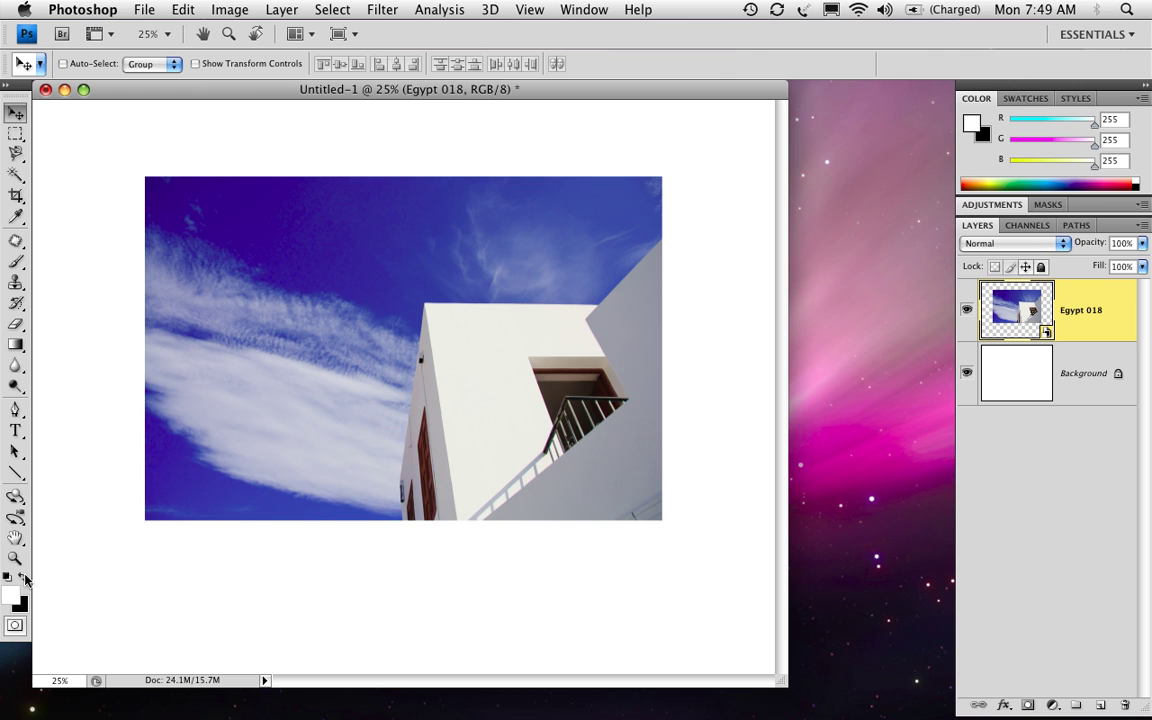
Step: Reset default colours and type a Regular caption 'The island of Rhodes' / 'An apartement in the village of Lindos' below the photo
key("d")
left_click(17, 431)
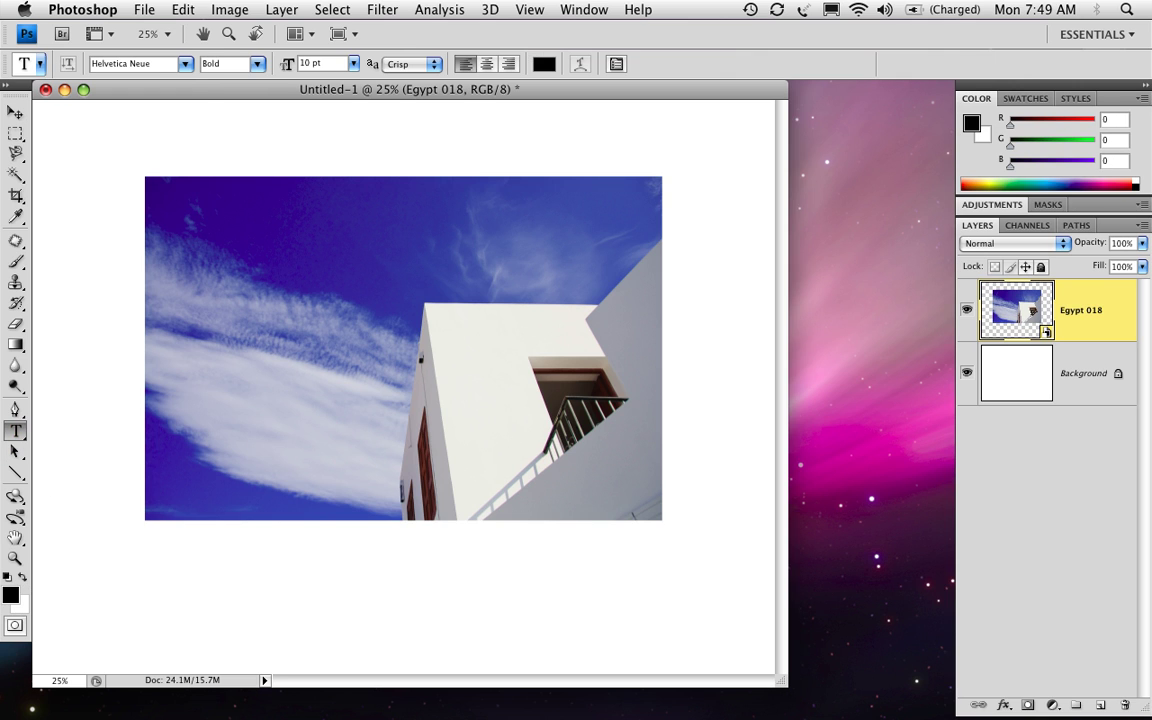
left_click(250, 64)
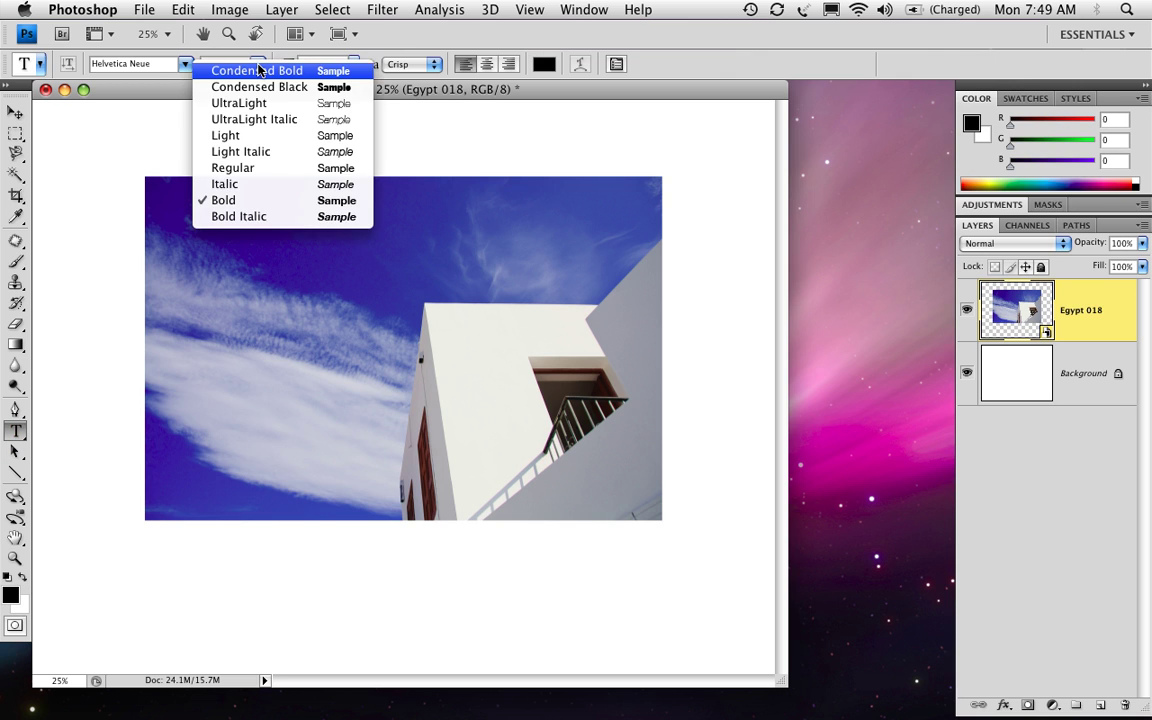
left_click(228, 167)
left_click(150, 553)
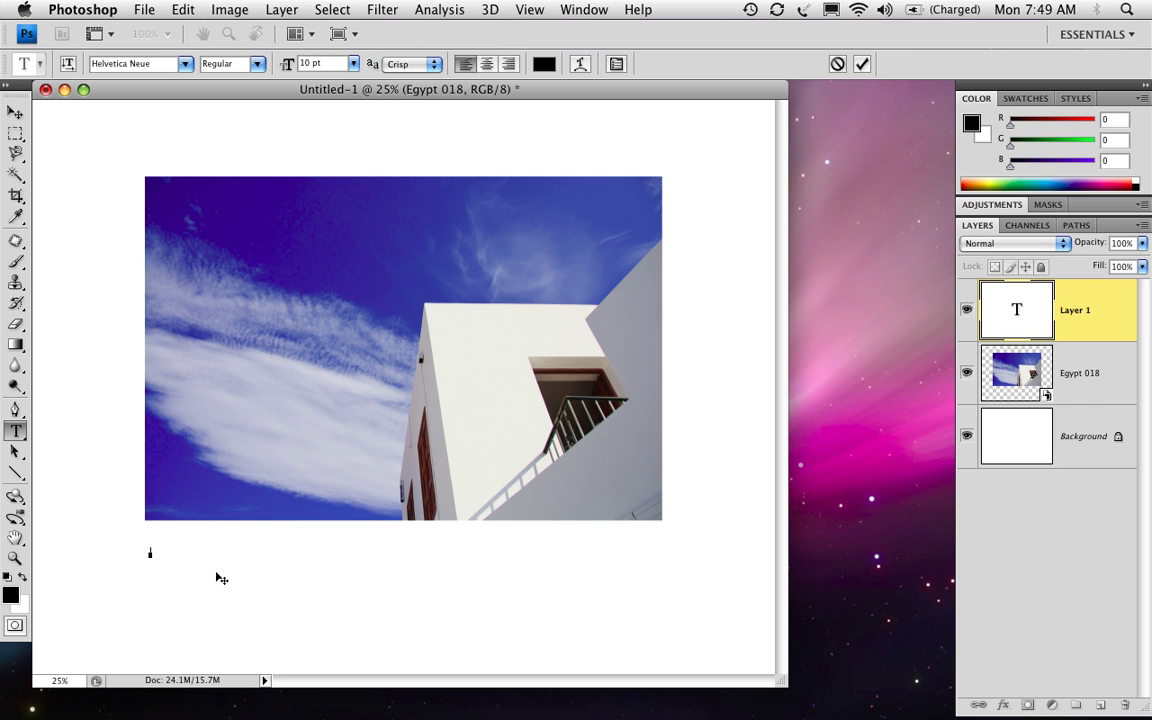
type("The")
type(" island of P")
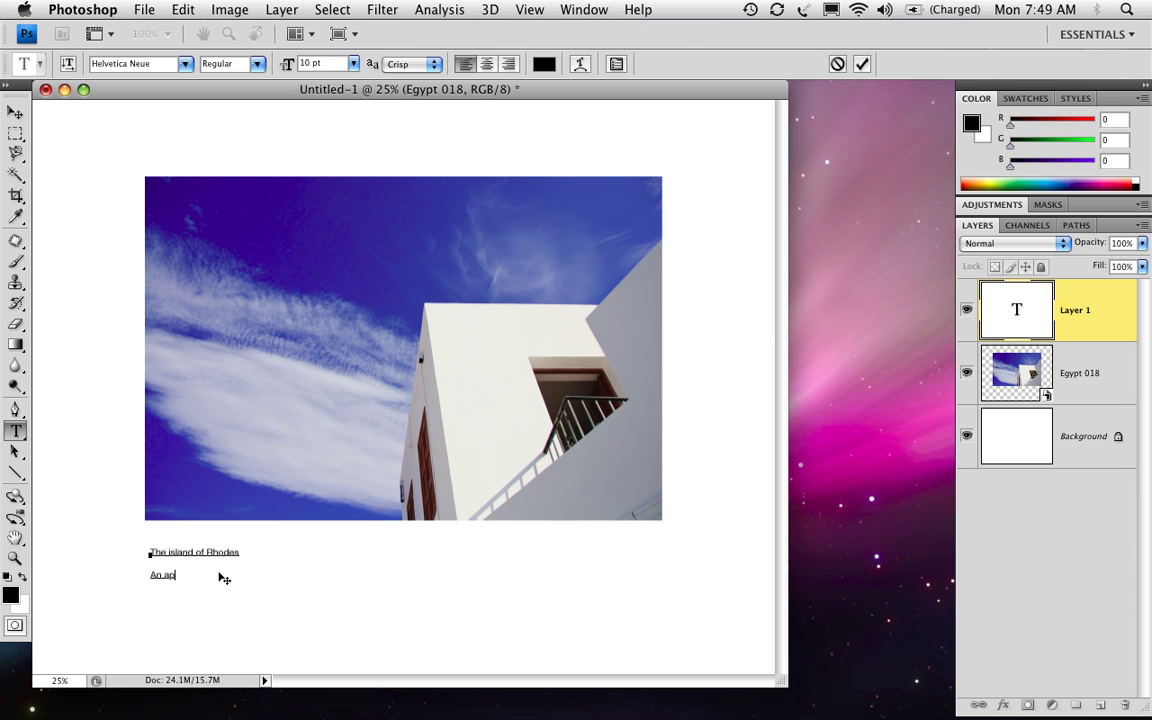
type("tme")
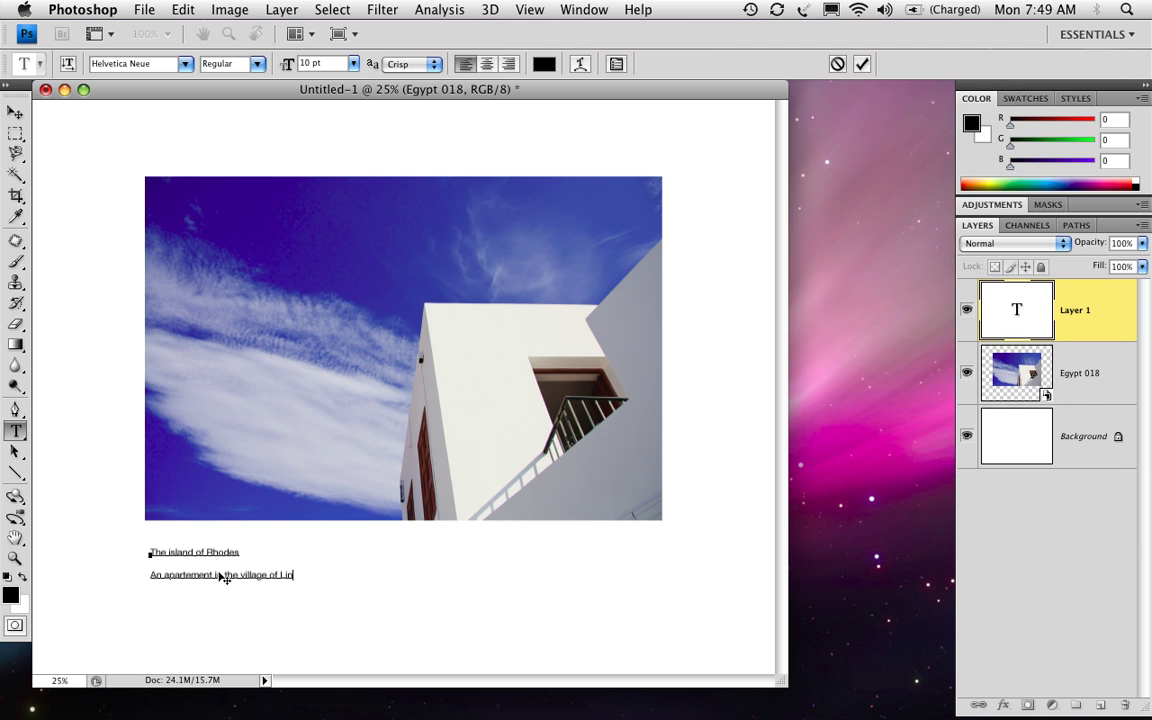
type("dos")
Step: Make the line 'The island of Rhodes' bold, nudge the caption slightly, and bring up Save As
left_click_drag(241, 553, 126, 543)
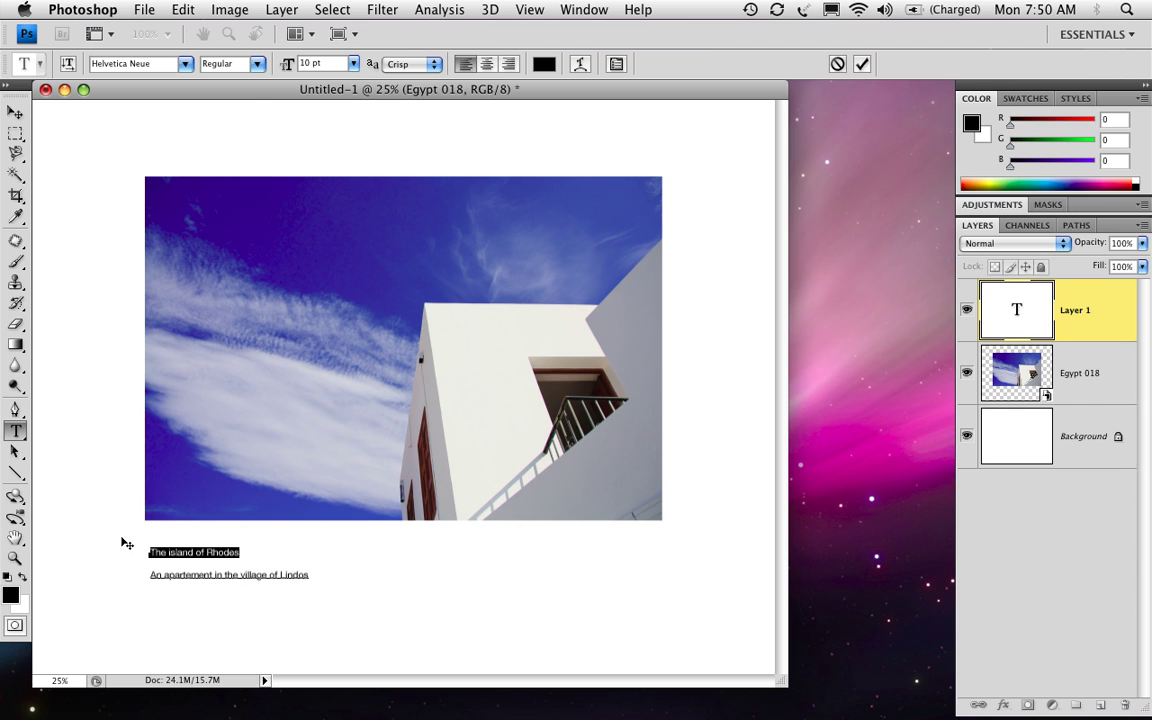
left_click(257, 65)
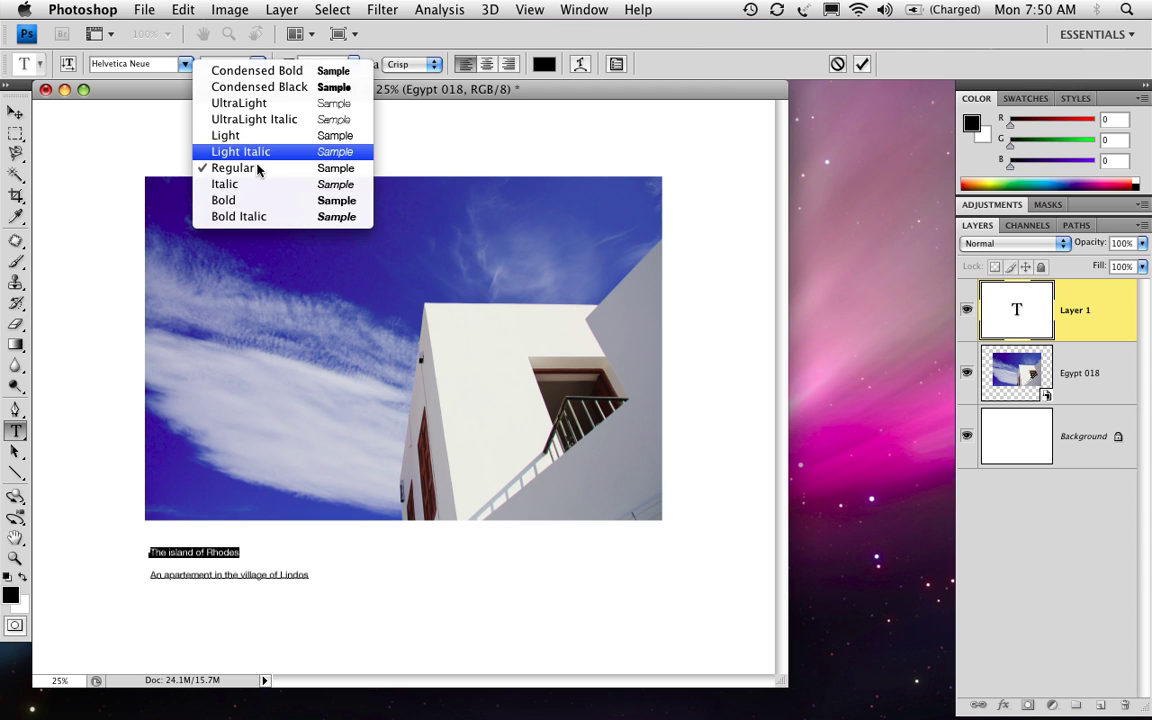
left_click(251, 201)
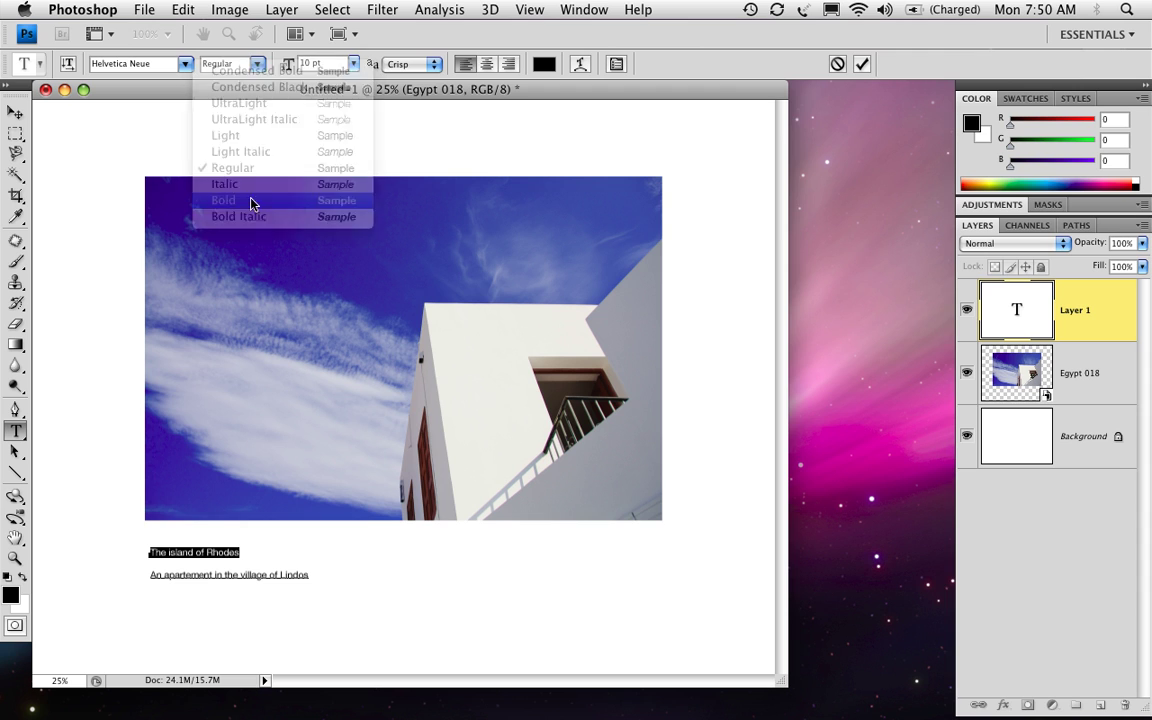
left_click(15, 112)
left_click_drag(284, 578, 280, 588)
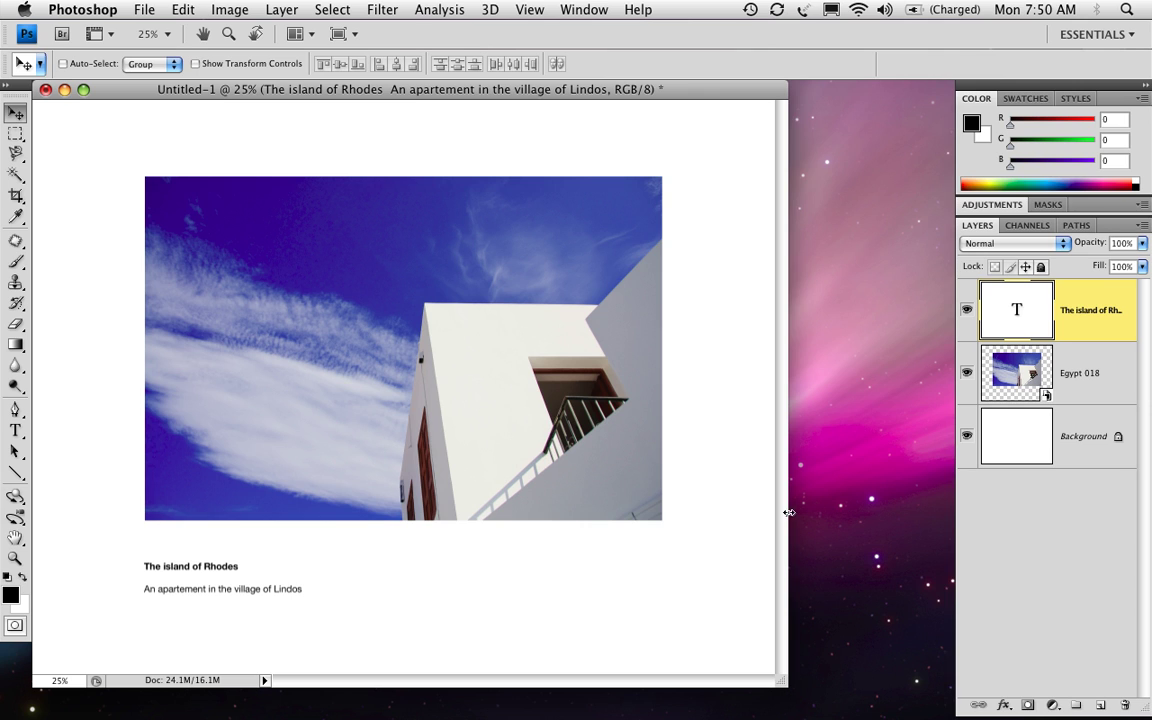
key("super+shift+s")
key("super+shift+d")
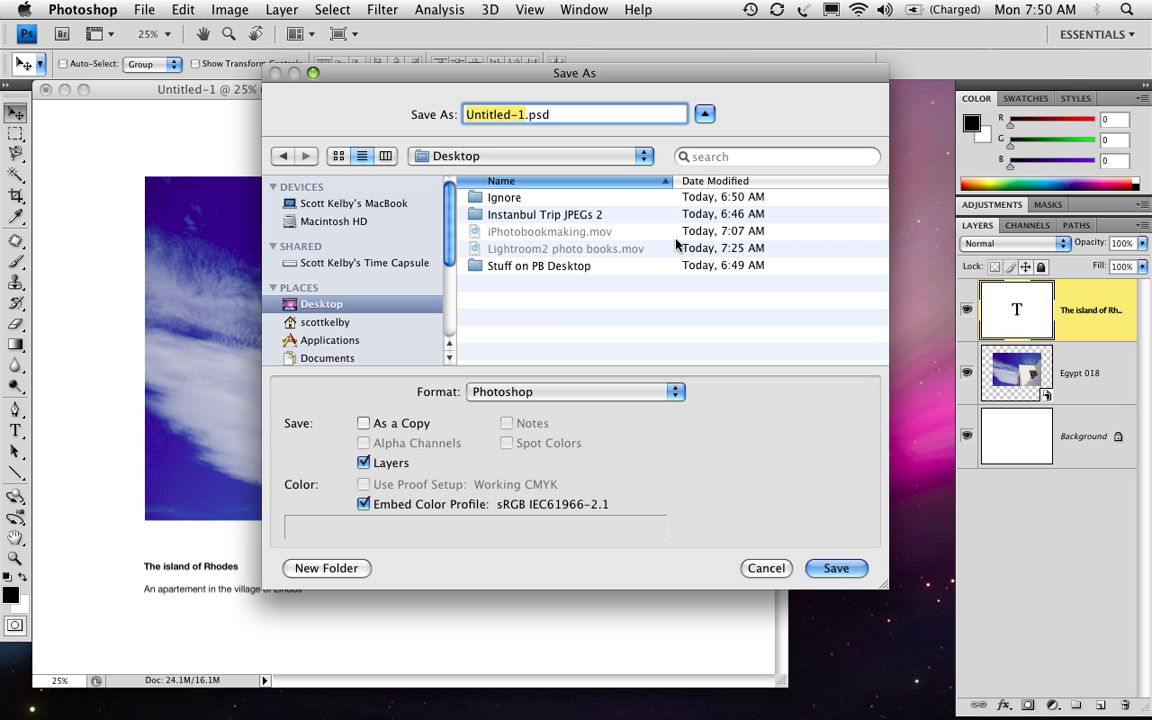
Step: Save the page as 'White Background, 1 photo.psd' with Maximize Compatibility on
type("White ")
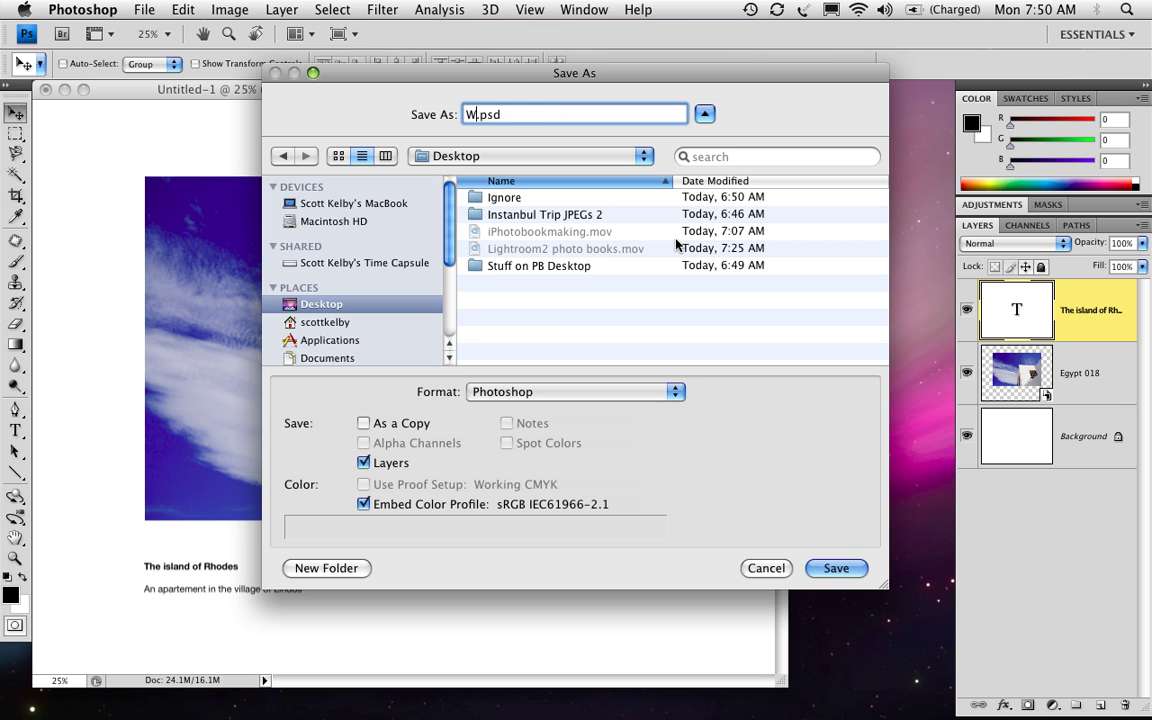
type("Background, 1 ph")
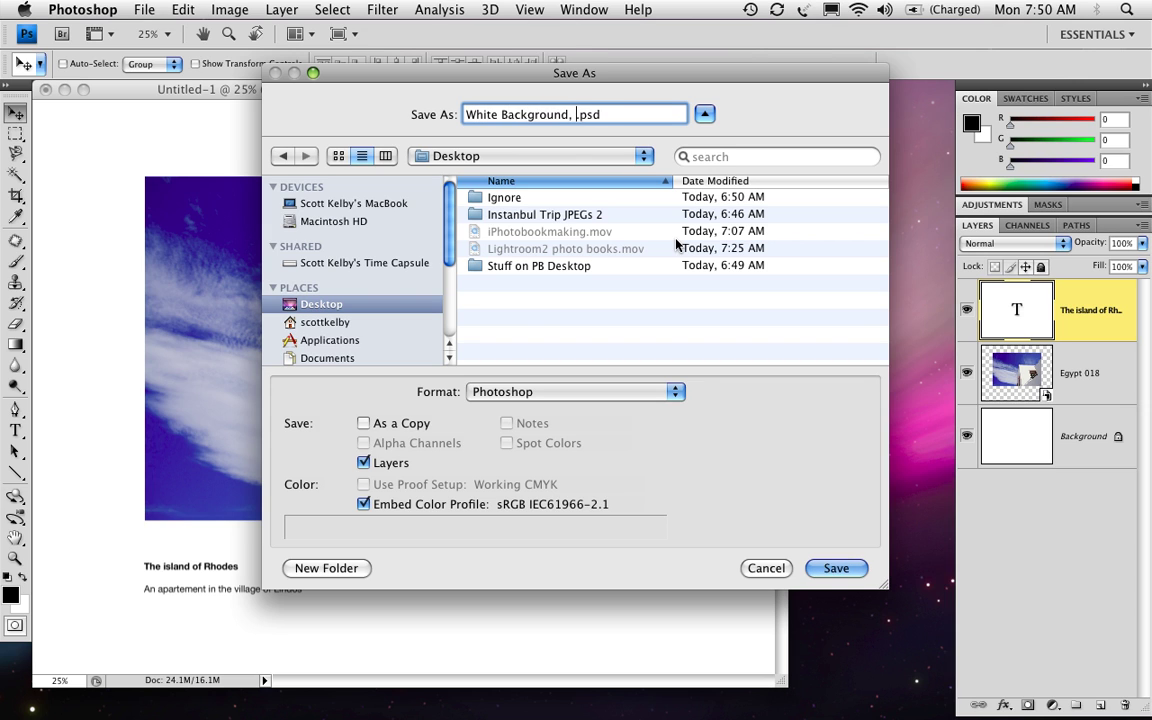
type("oto")
left_click(836, 568)
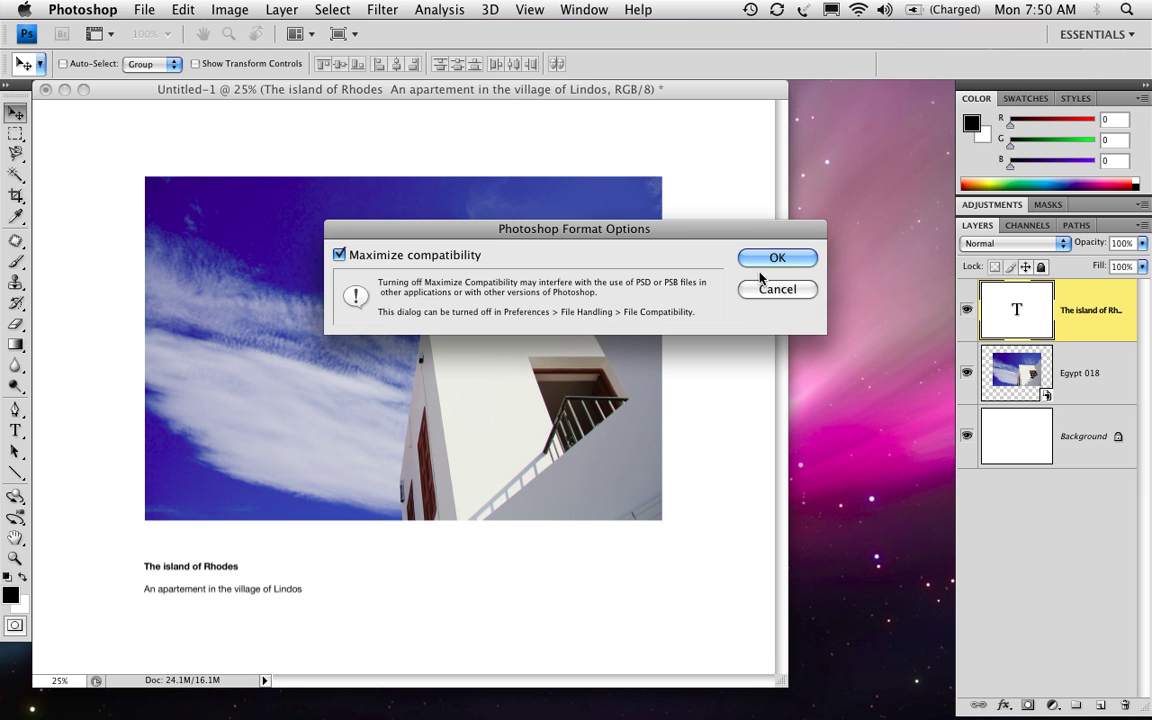
left_click(765, 259)
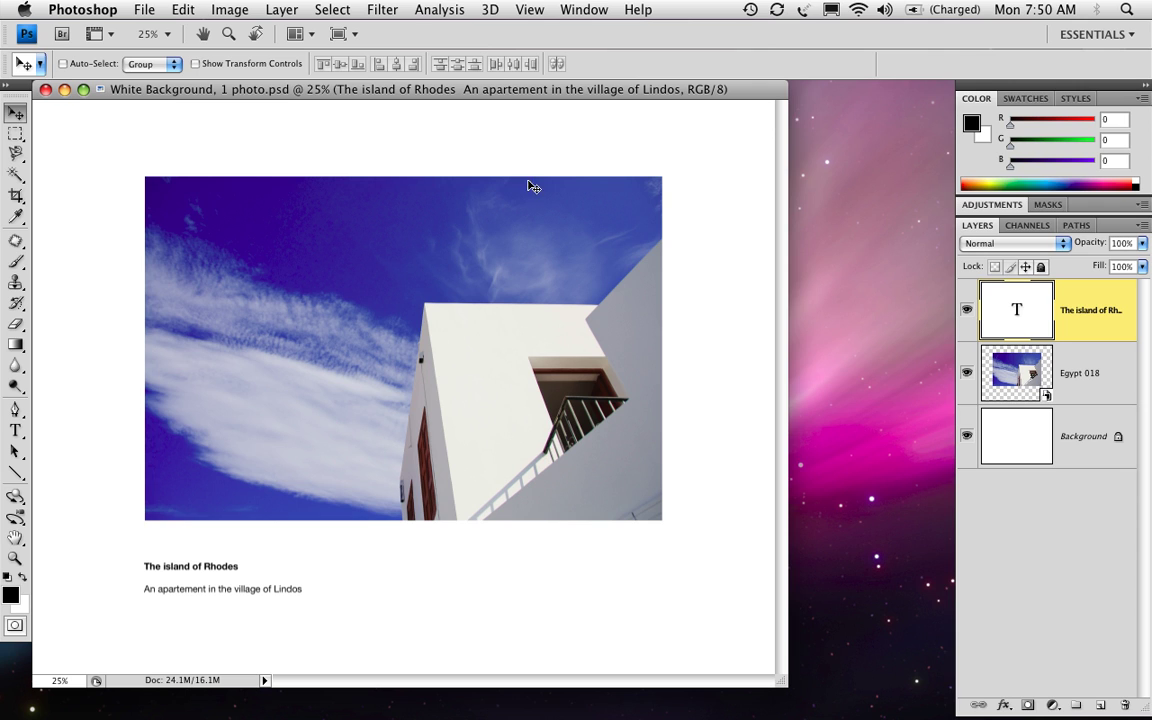
Step: Replace the Egypt 018 smart object's contents with Egypt 003.jpg from the Instanbul Trip JPEGs 2 folder
left_click(1005, 376)
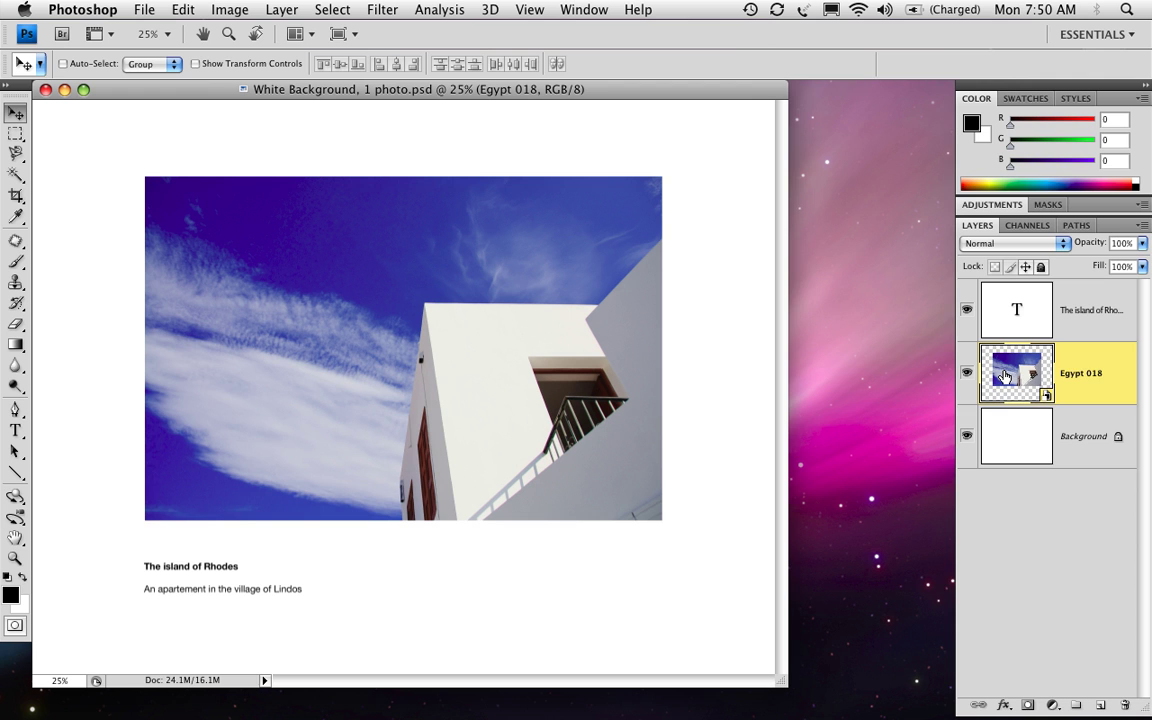
right_click(1083, 364)
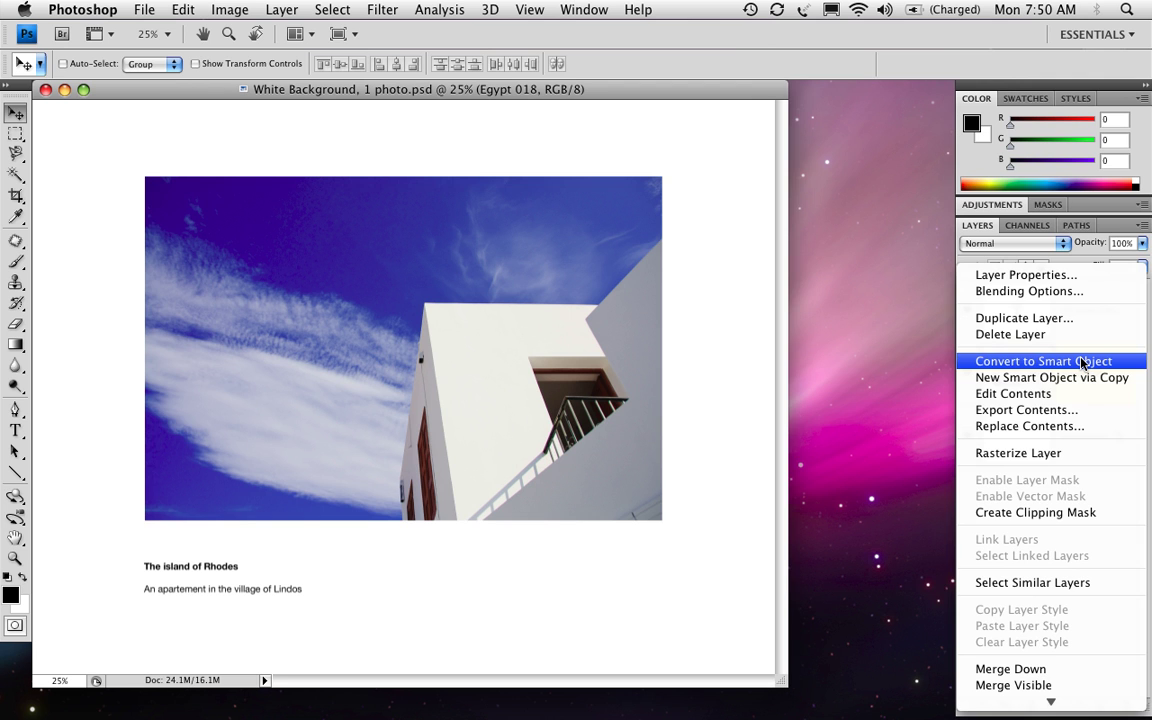
left_click(1078, 426)
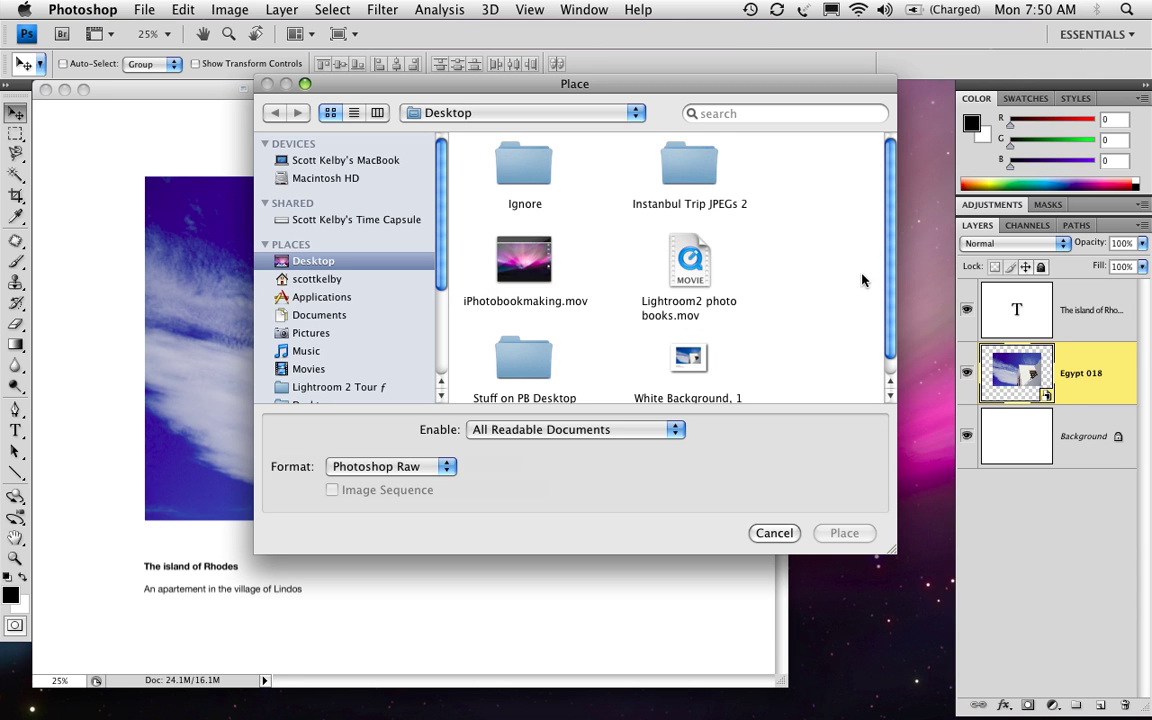
double_click(689, 168)
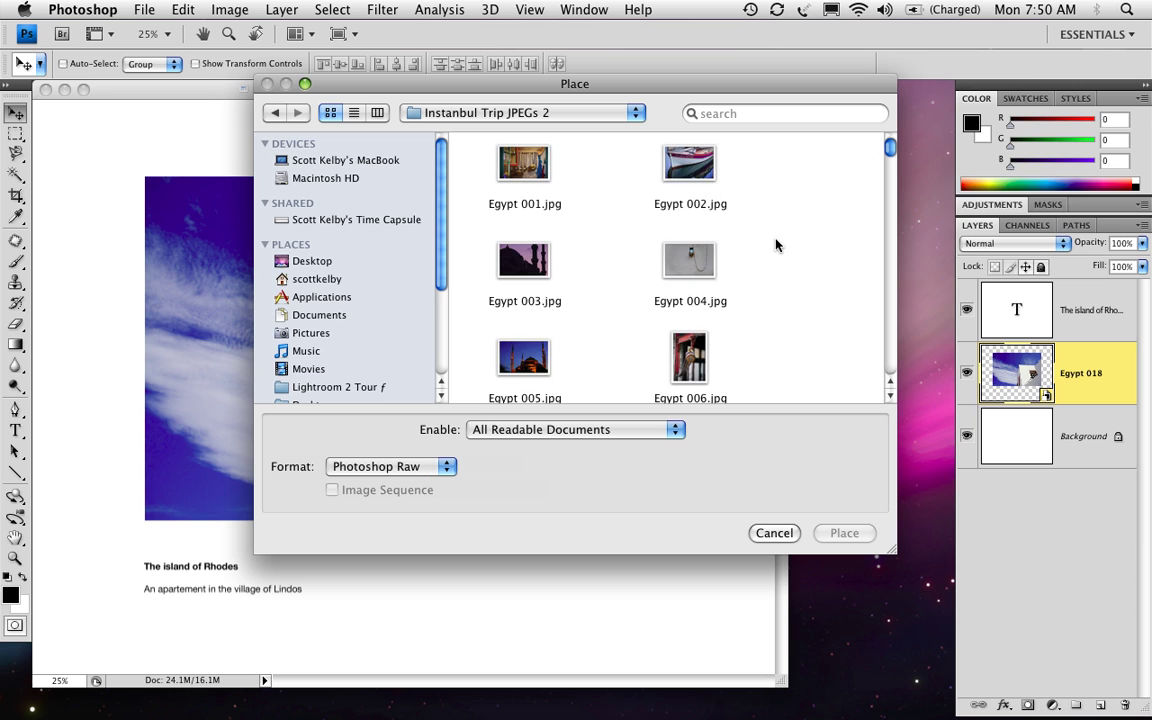
left_click(523, 262)
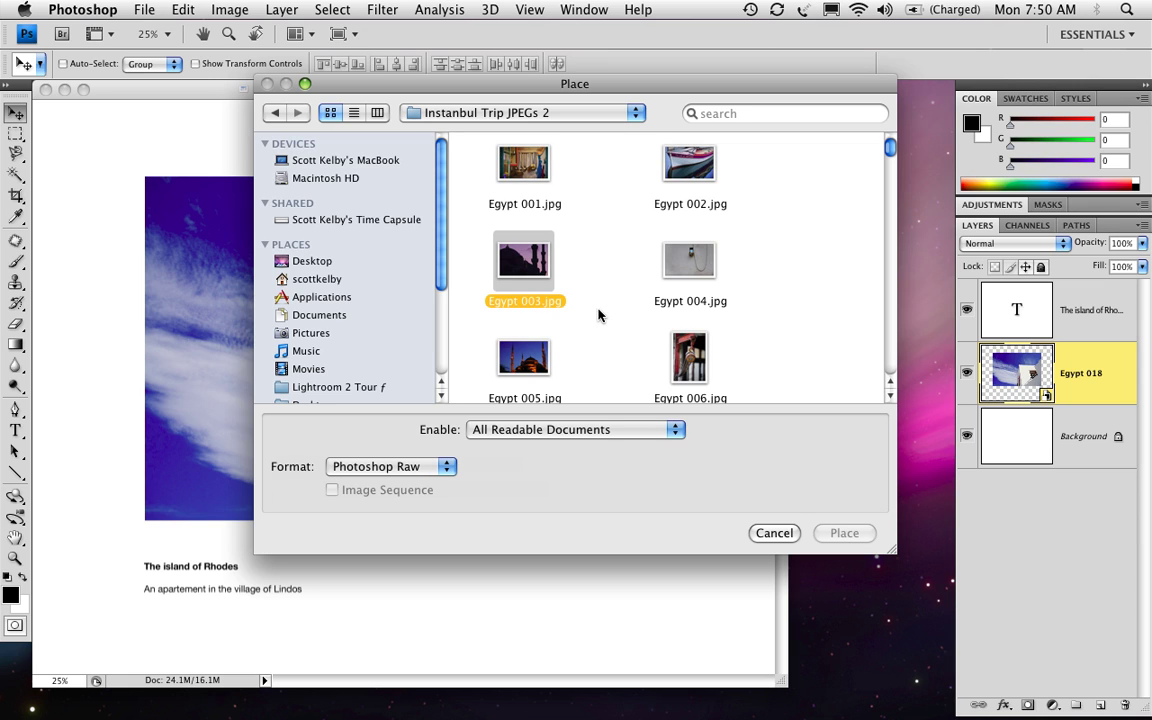
left_click(672, 300)
left_click(523, 262)
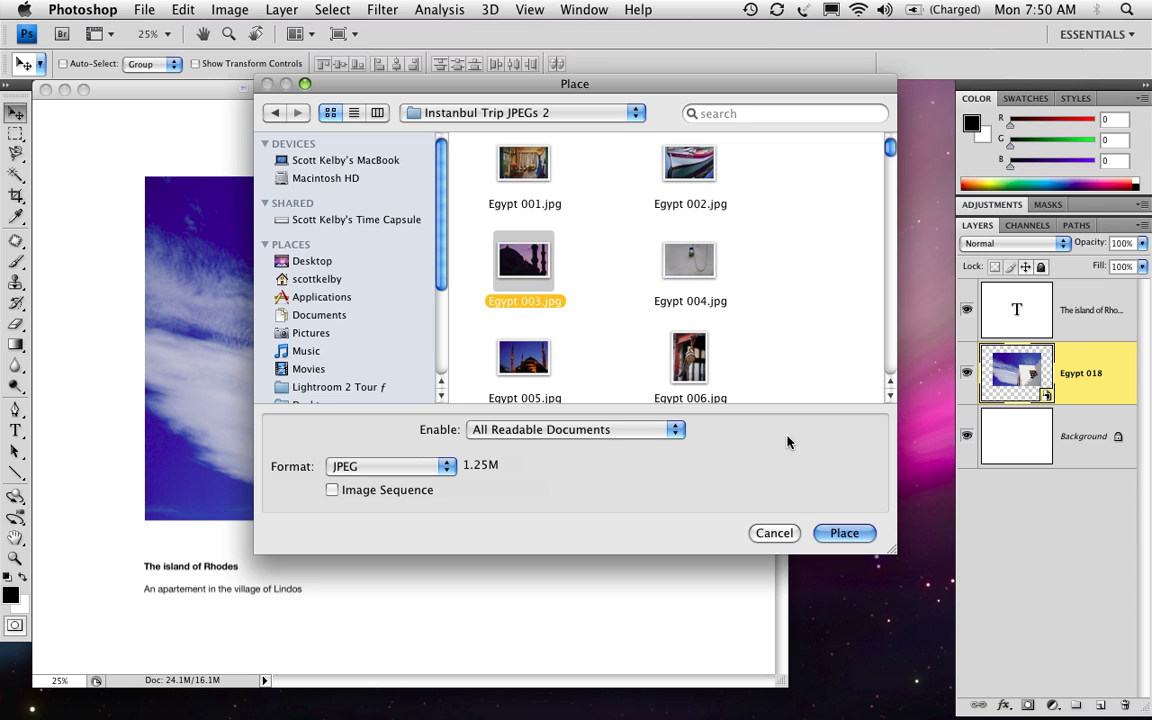
left_click(830, 532)
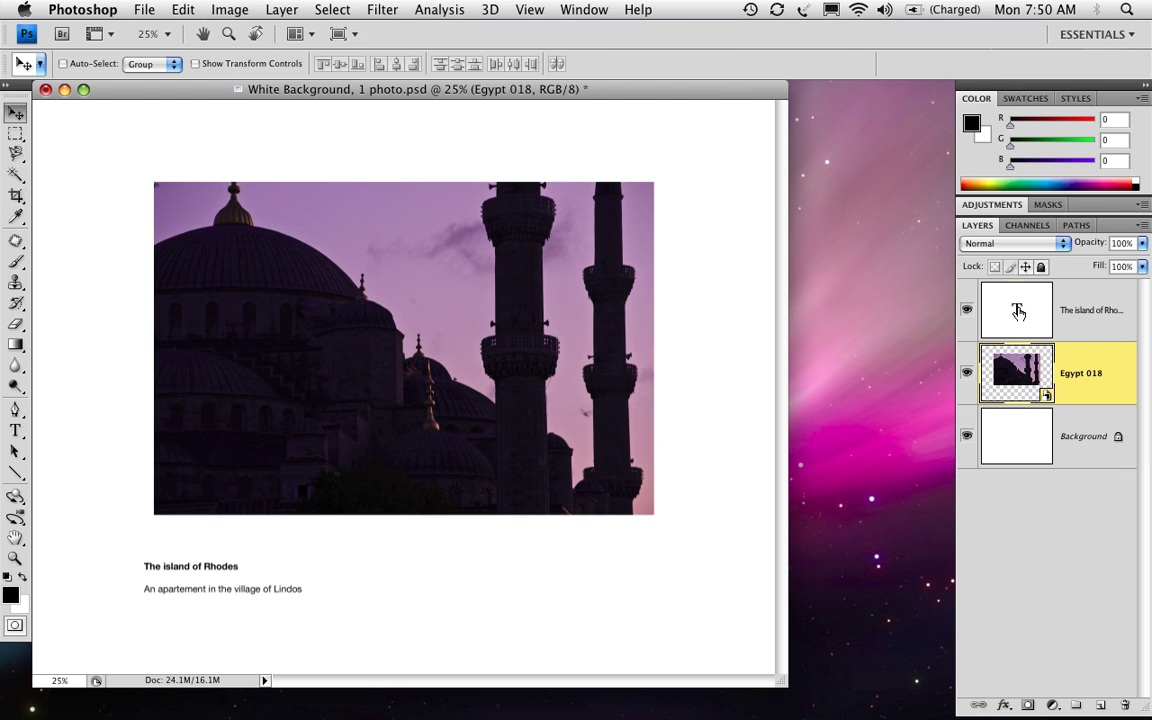
Step: Nudge the caption slightly right and up, then fill the Background layer with black
double_click(1018, 313)
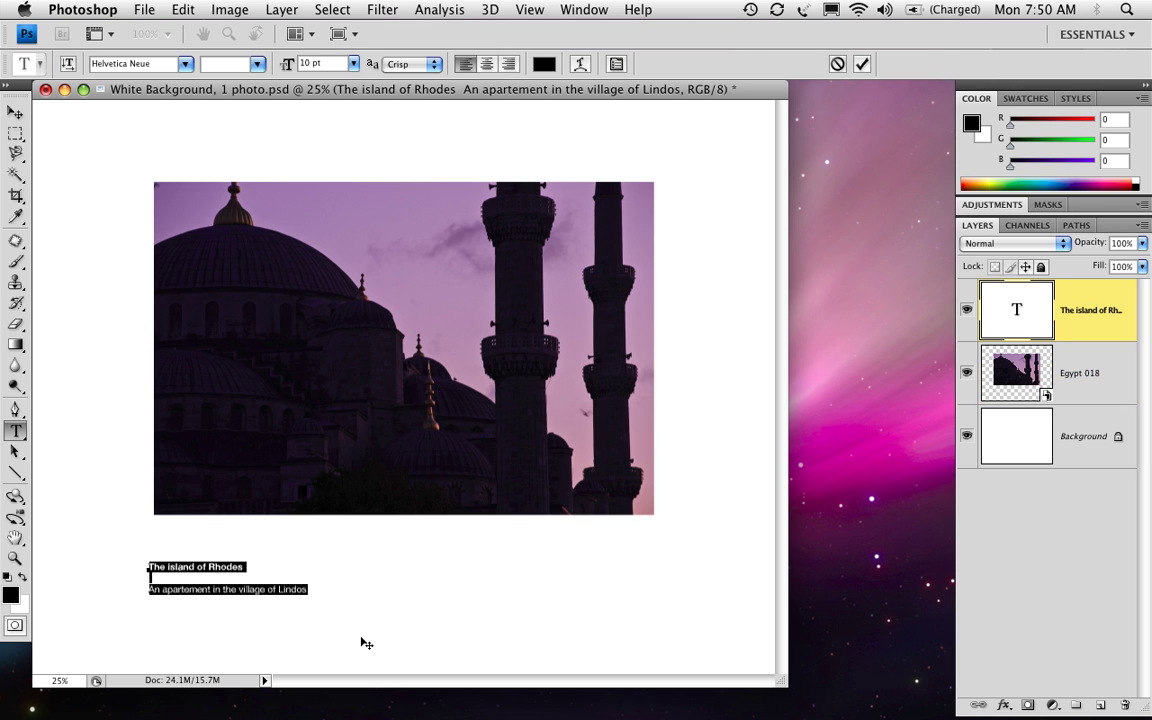
key("super+shift+Right")
key("super+shift+Right")
key("super+shift+Up")
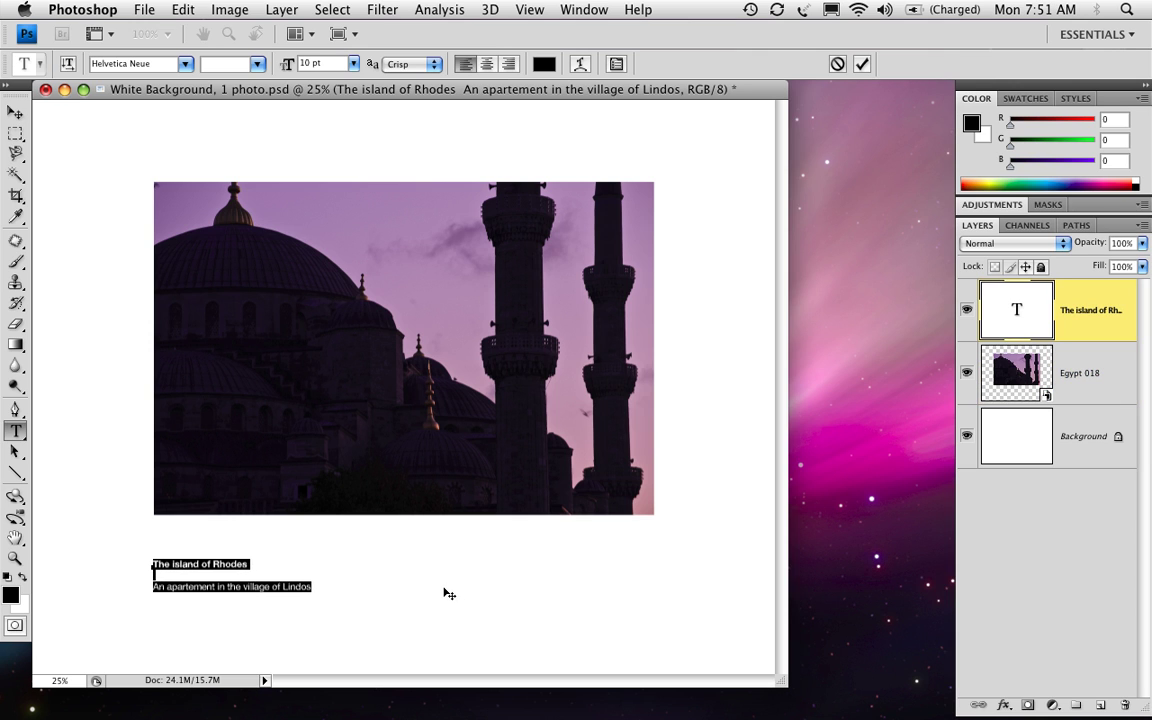
left_click(15, 112)
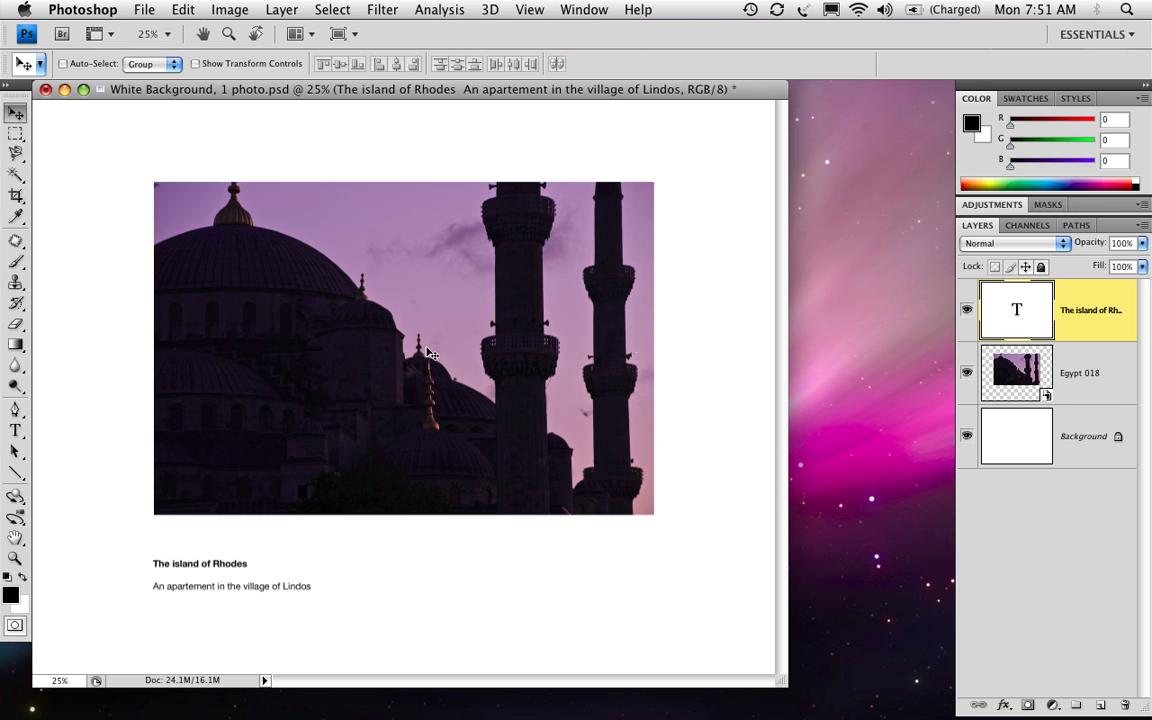
left_click(1026, 441)
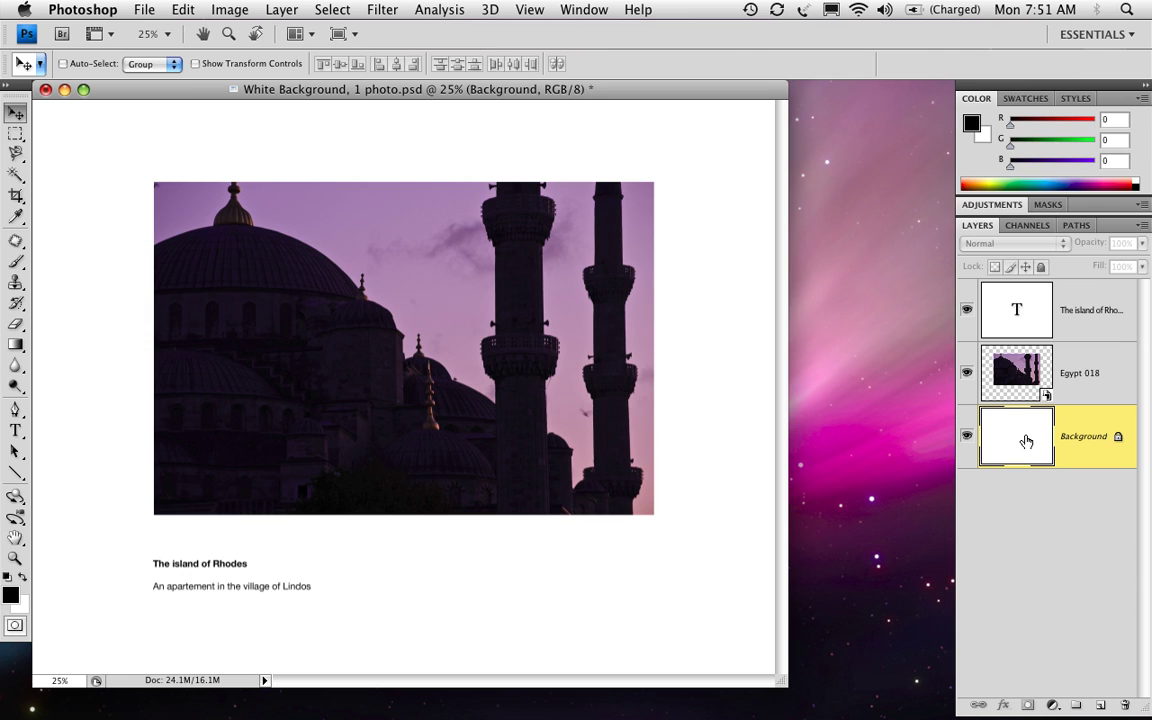
key("alt+BackSpace")
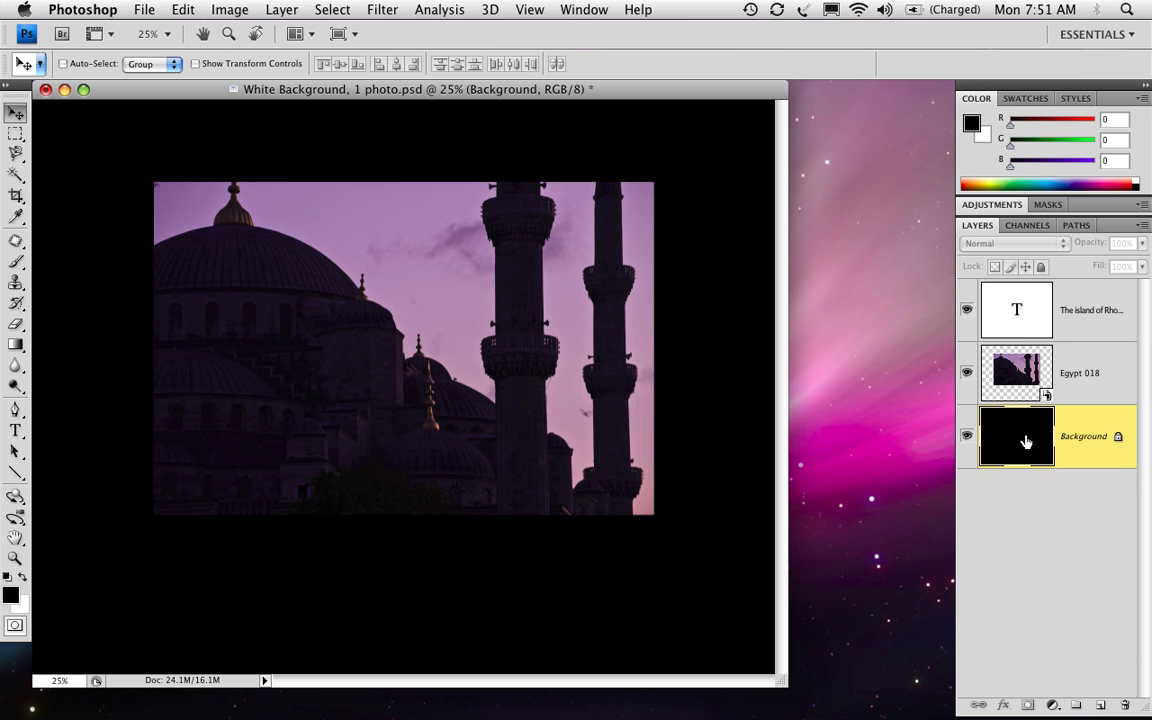
Step: Change the colour of both caption lines to white
double_click(1016, 313)
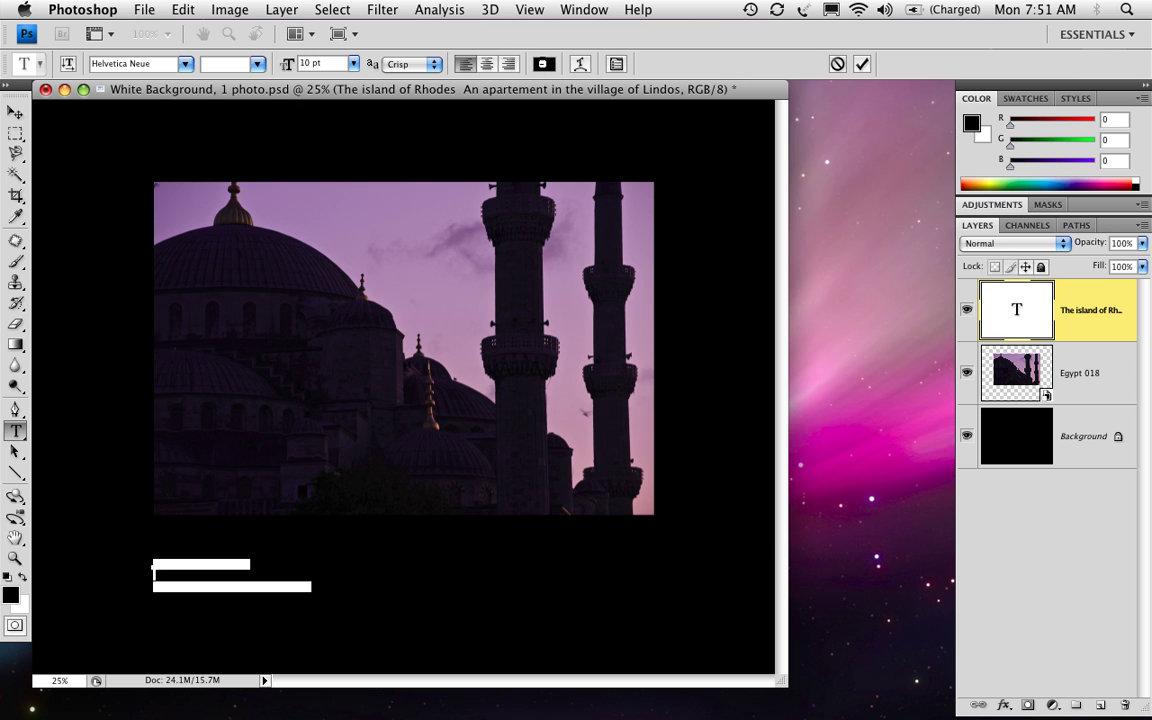
left_click(544, 63)
left_click(524, 262)
left_click(941, 257)
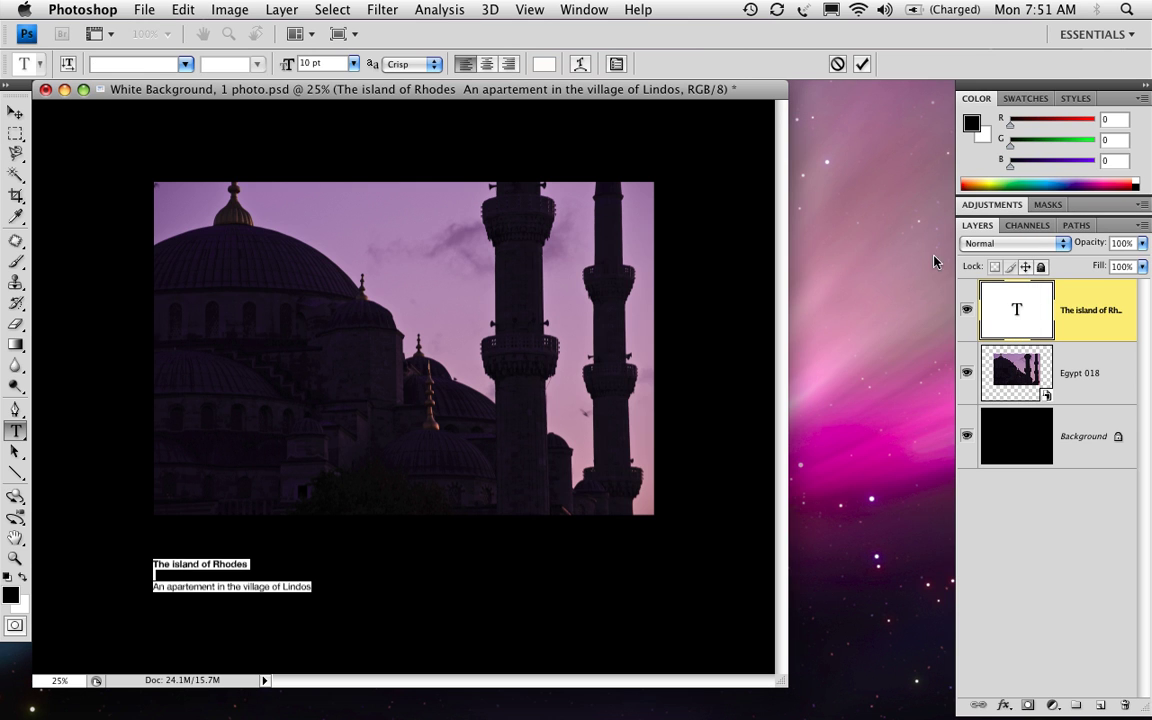
left_click(16, 114)
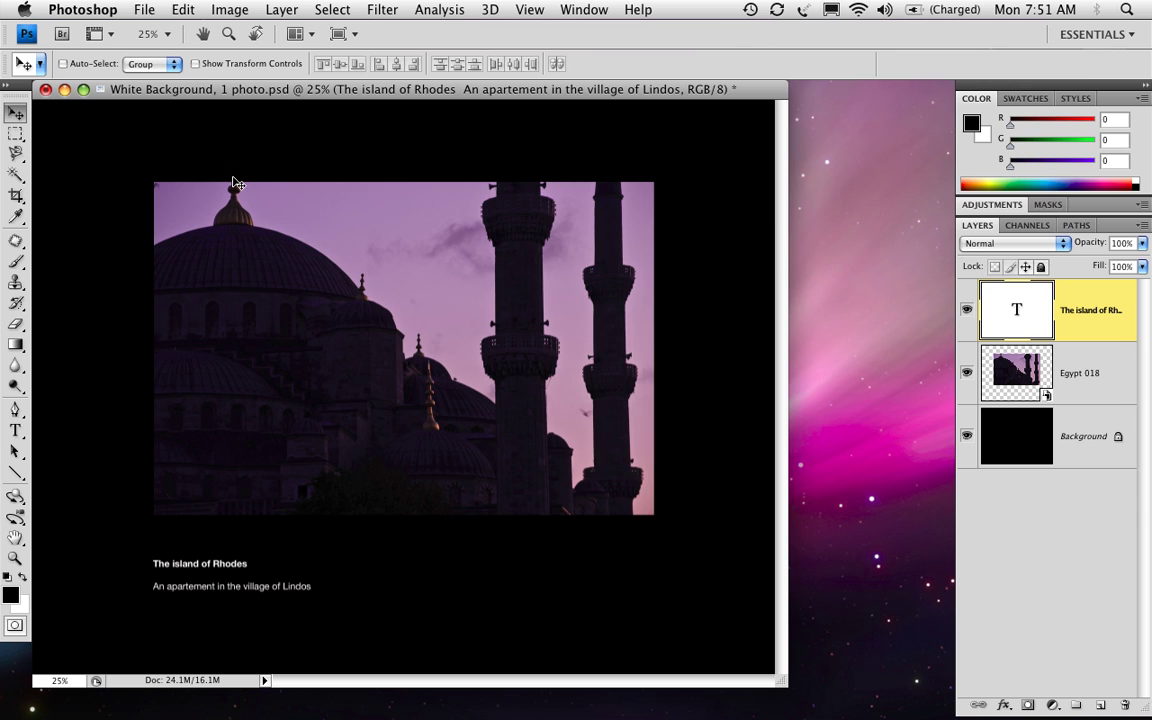
Step: Save a copy named 'Black Background, 1 photo.psd' with maximized compatibility
key("super+shift+s")
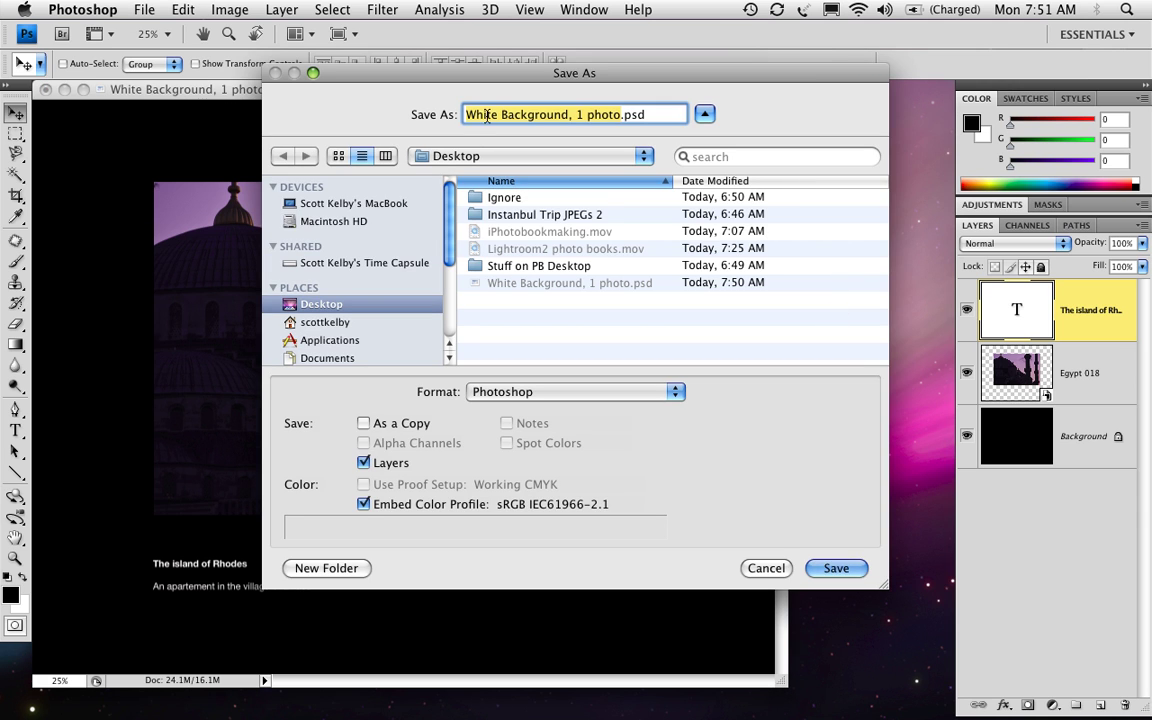
key("Left")
key("alt+shift+Right")
type("Black")
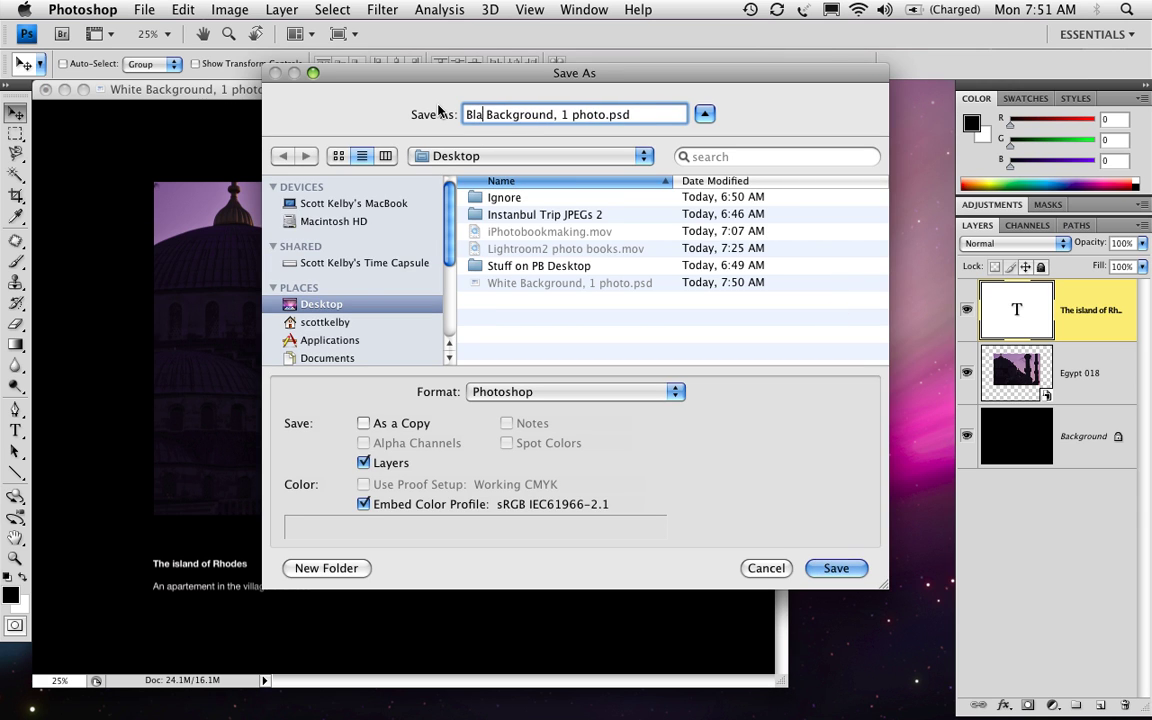
left_click(834, 569)
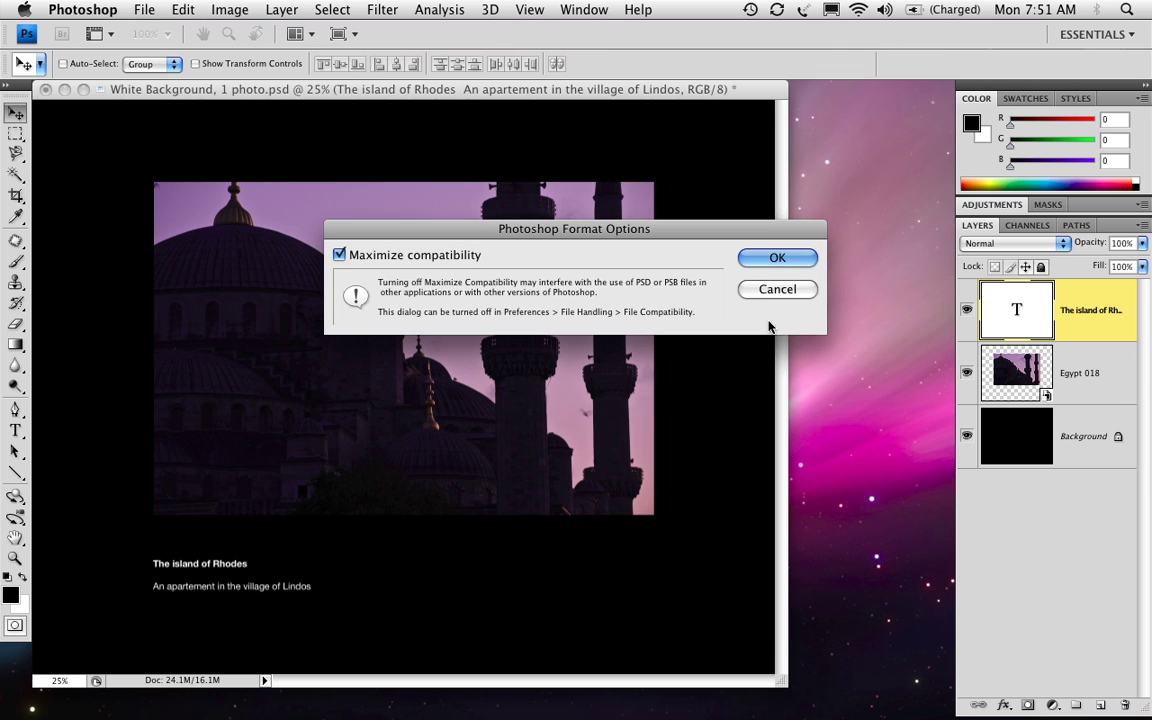
left_click(779, 262)
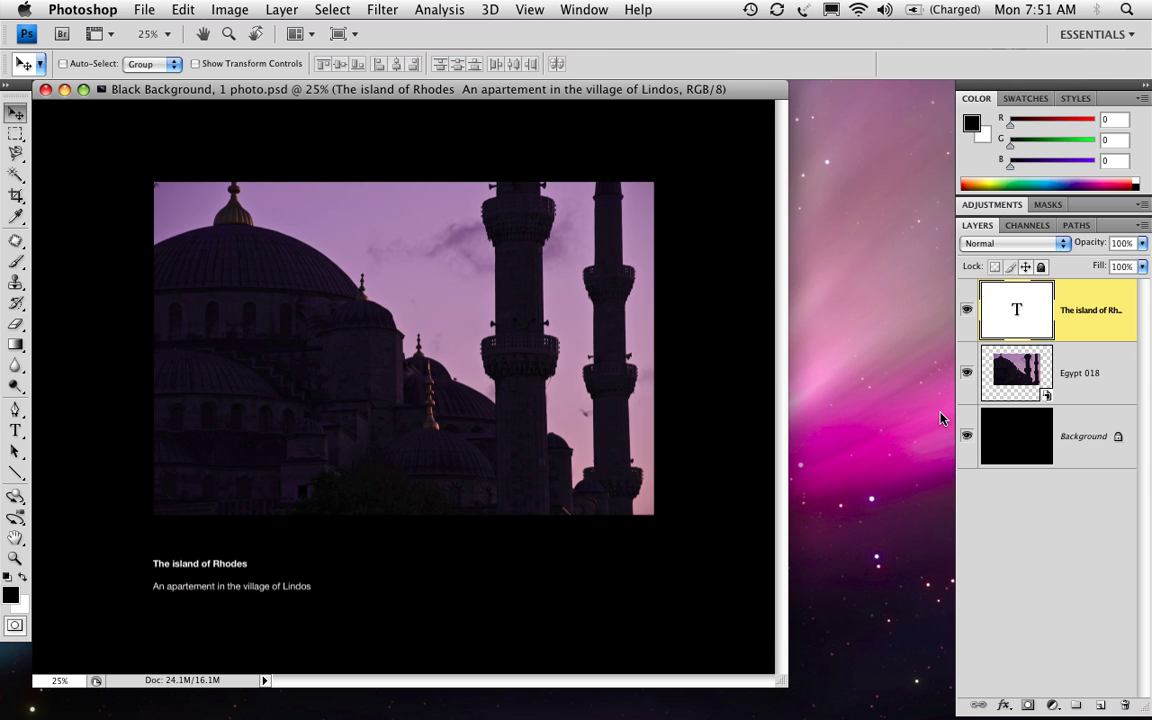
Step: Invert the Background back to white and delete the Egypt 018 photo layer
left_click(1009, 436)
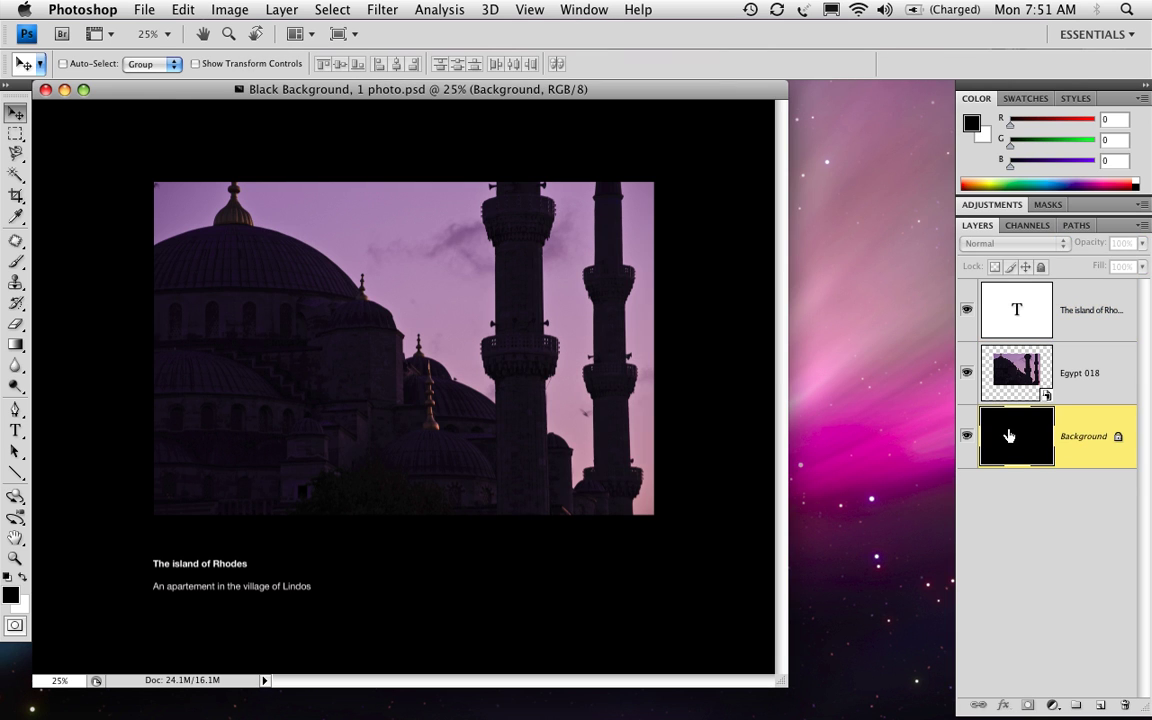
key("super+i")
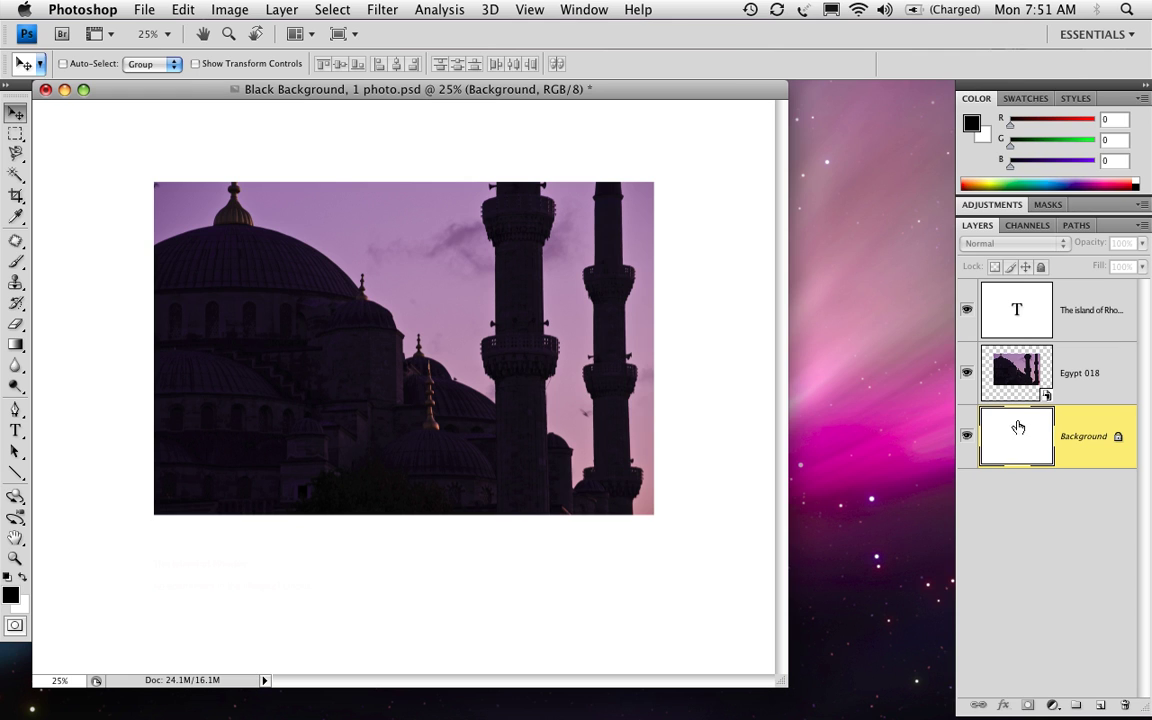
left_click(1015, 373)
left_click_drag(1015, 373, 1124, 705)
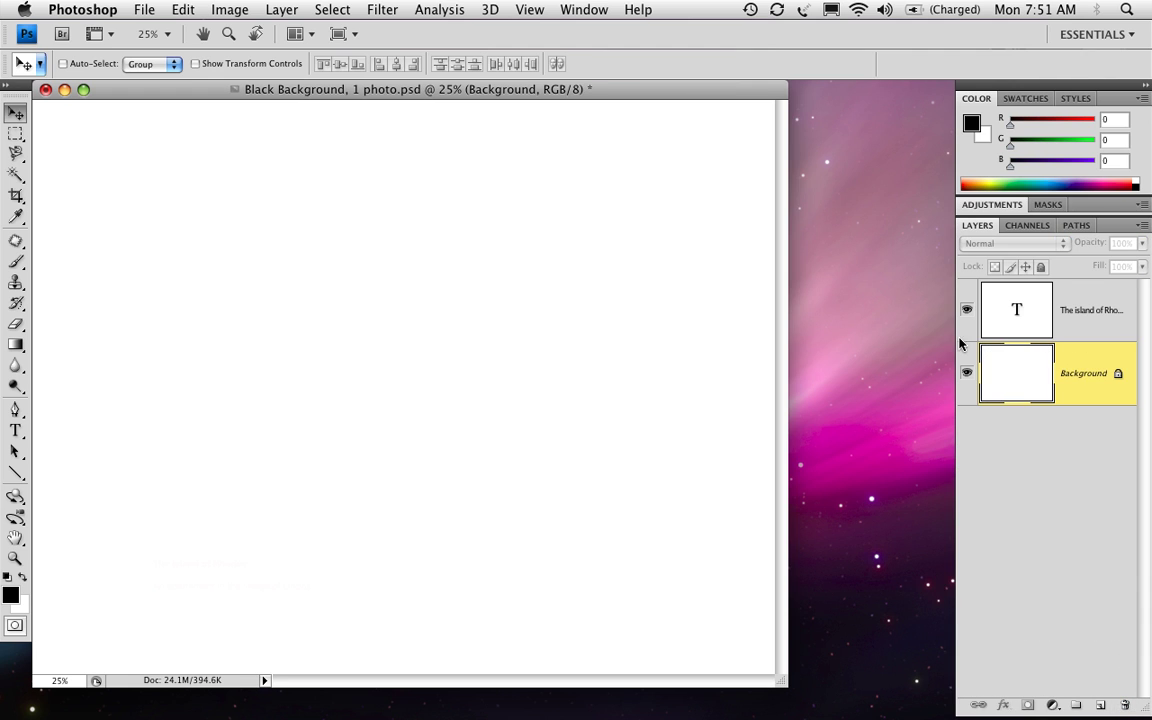
left_click(135, 12)
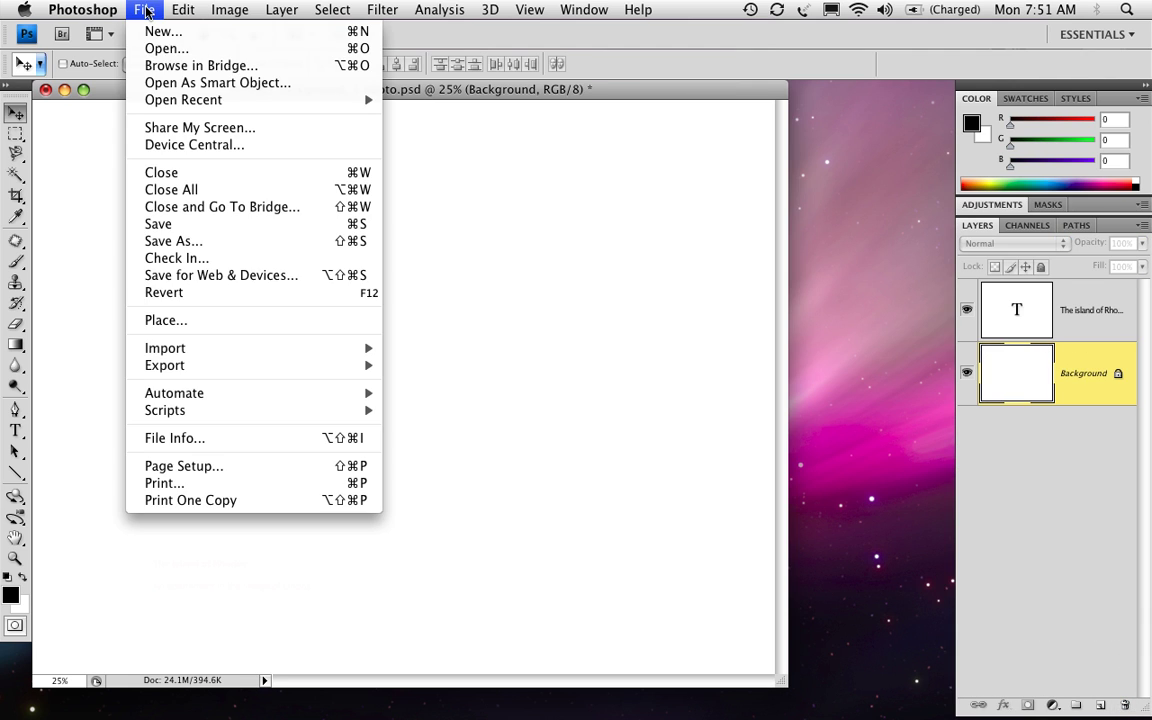
Step: Place Egypt 010.jpg from the Instanbul Trip JPEGs 2 folder into the page
left_click(231, 321)
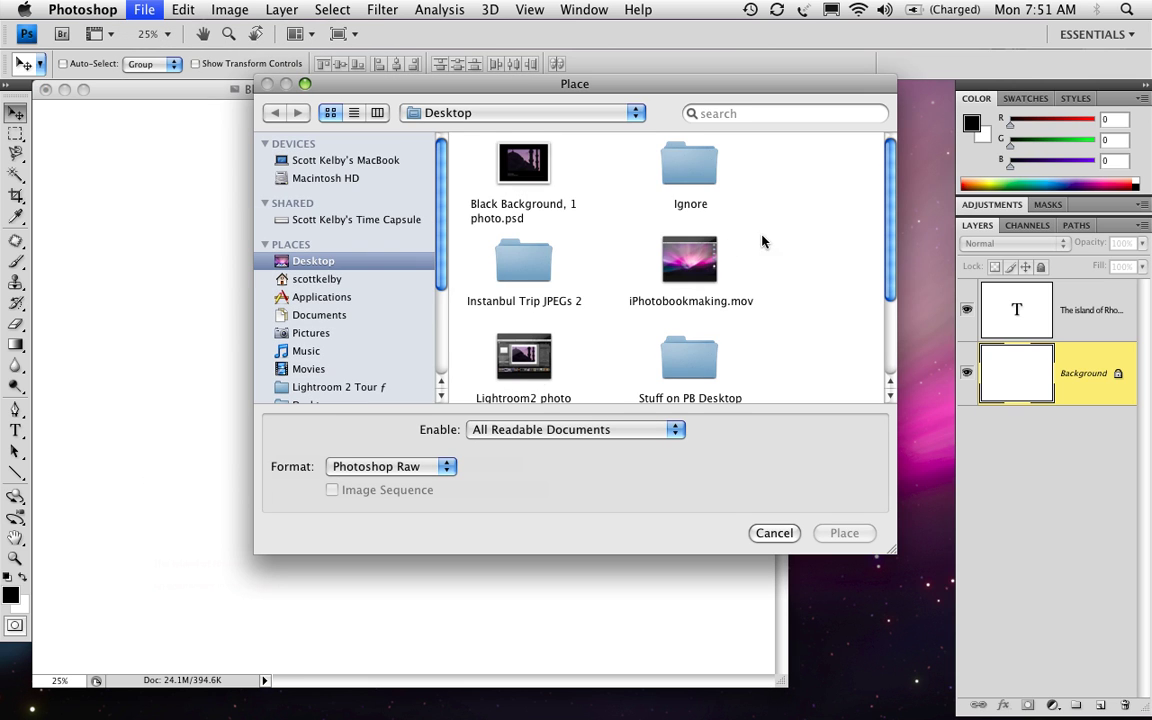
double_click(528, 266)
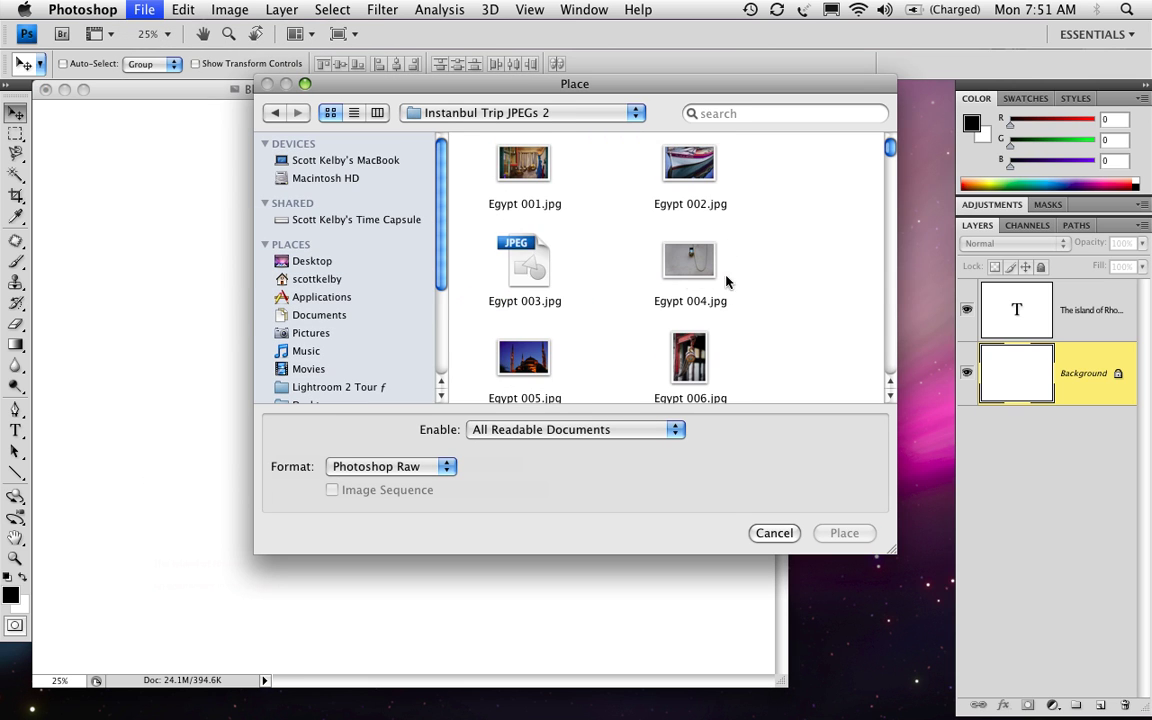
scroll(765, 268, "down", 3)
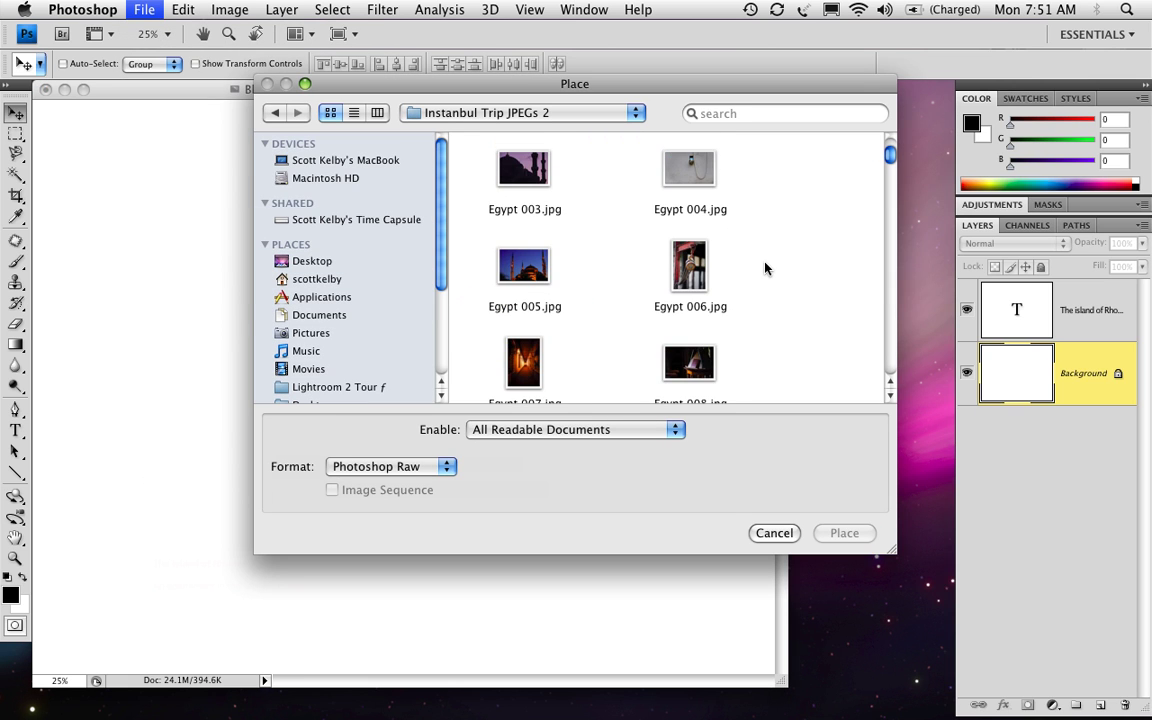
left_click(689, 265)
scroll(792, 311, "down", 3)
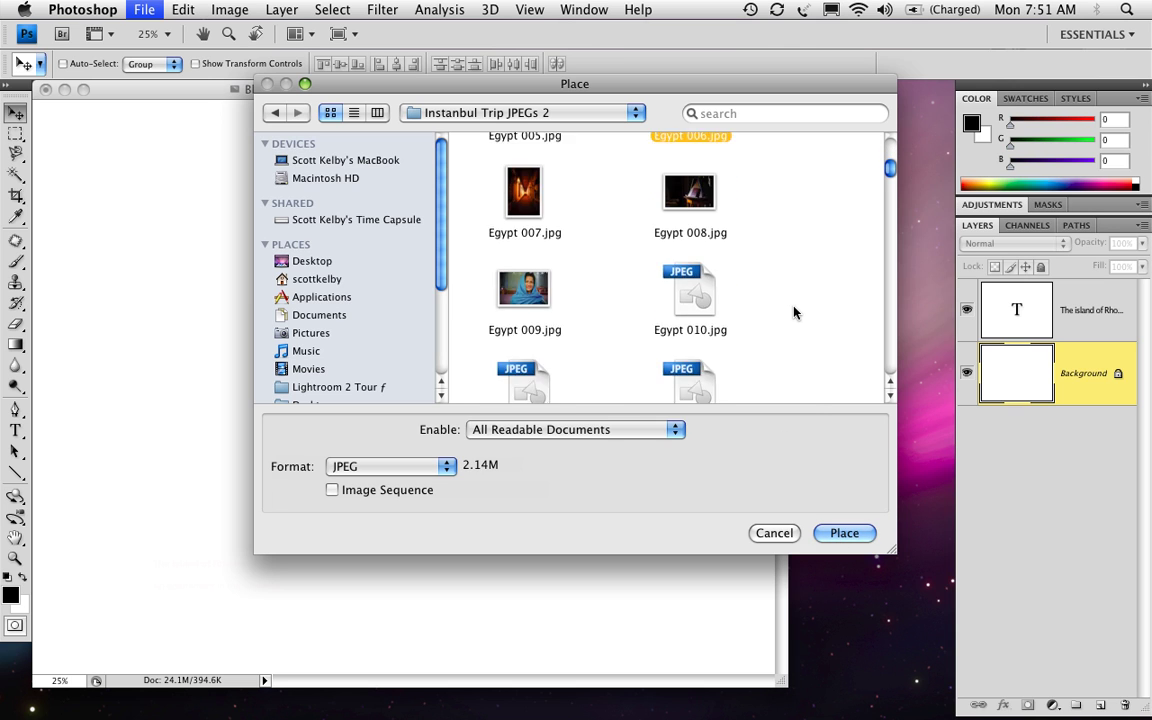
key("Down")
key("Down")
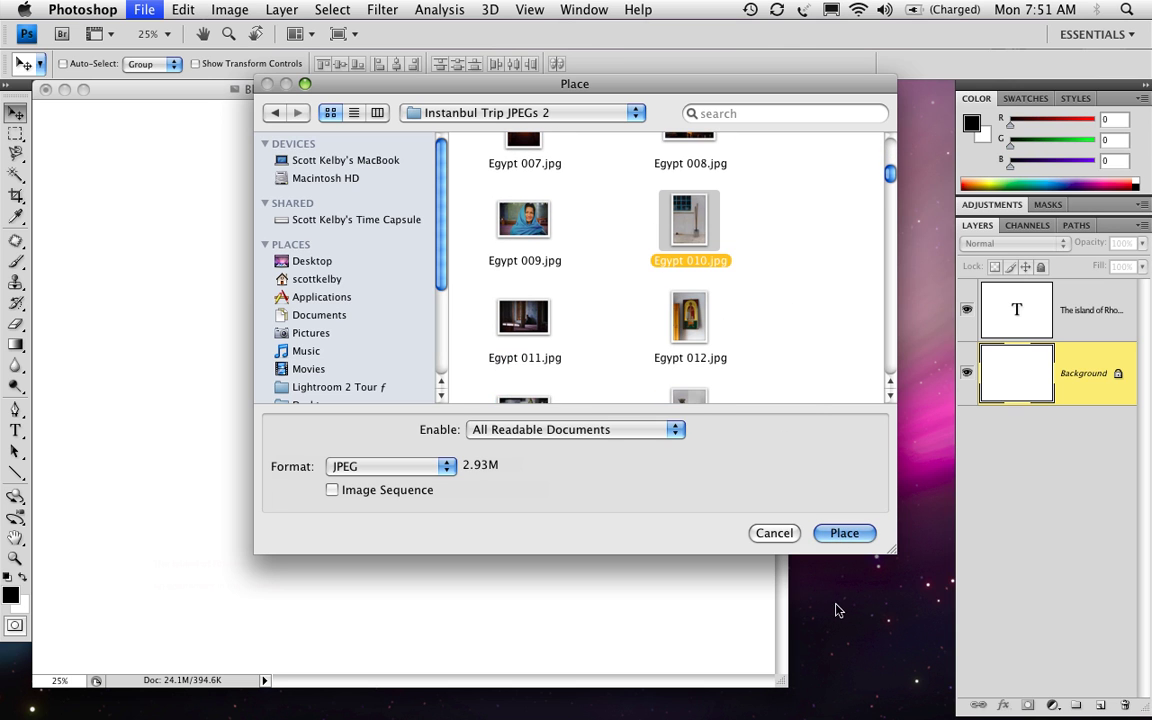
left_click(843, 533)
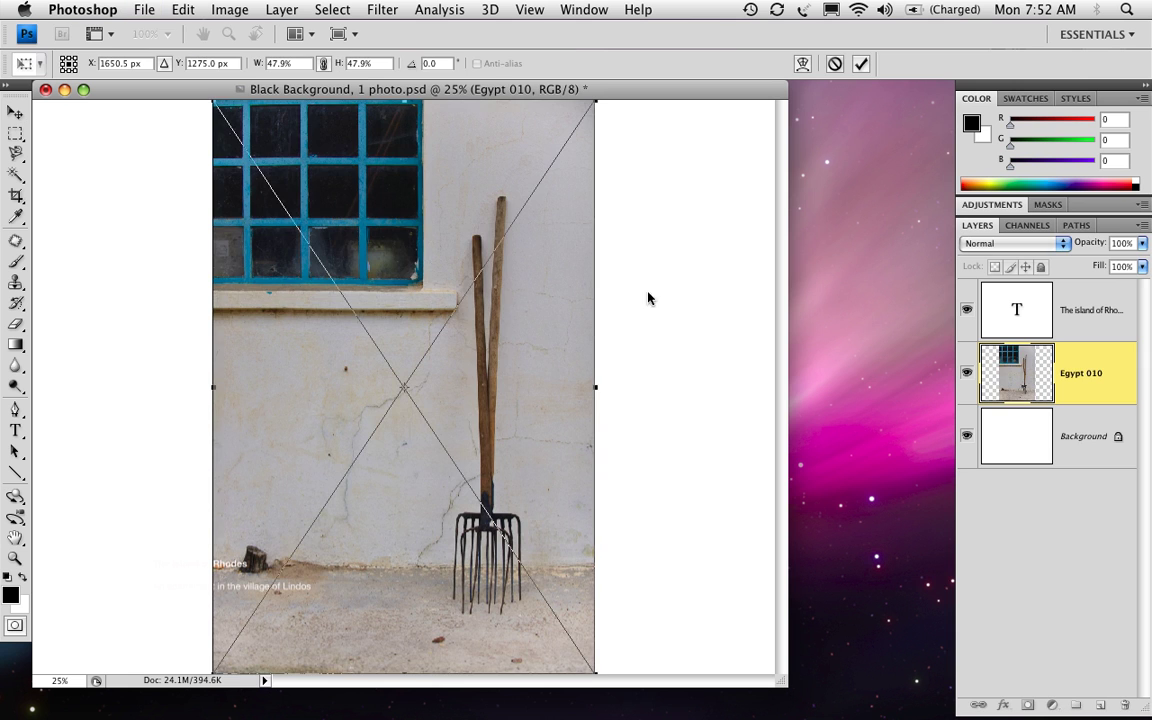
Step: Scale the Egypt 010 photo to about 31% and commit it in the upper left
left_click_drag(593, 104, 453, 283)
left_click_drag(371, 400, 358, 285)
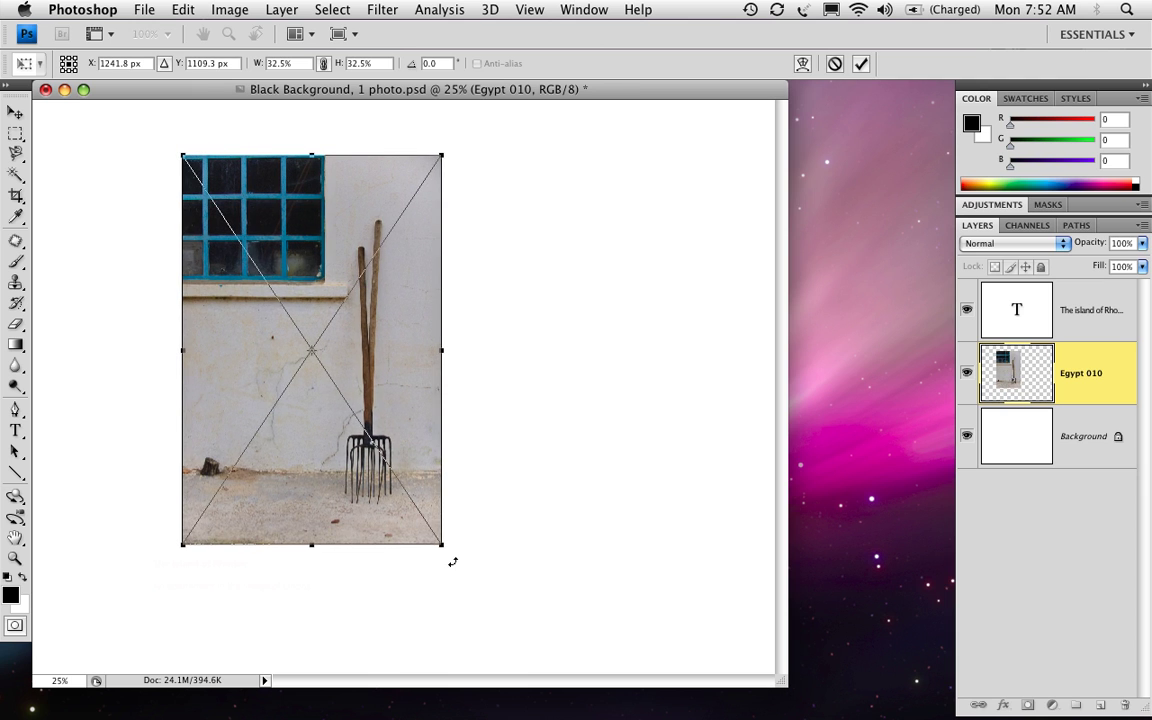
left_click_drag(442, 546, 433, 532)
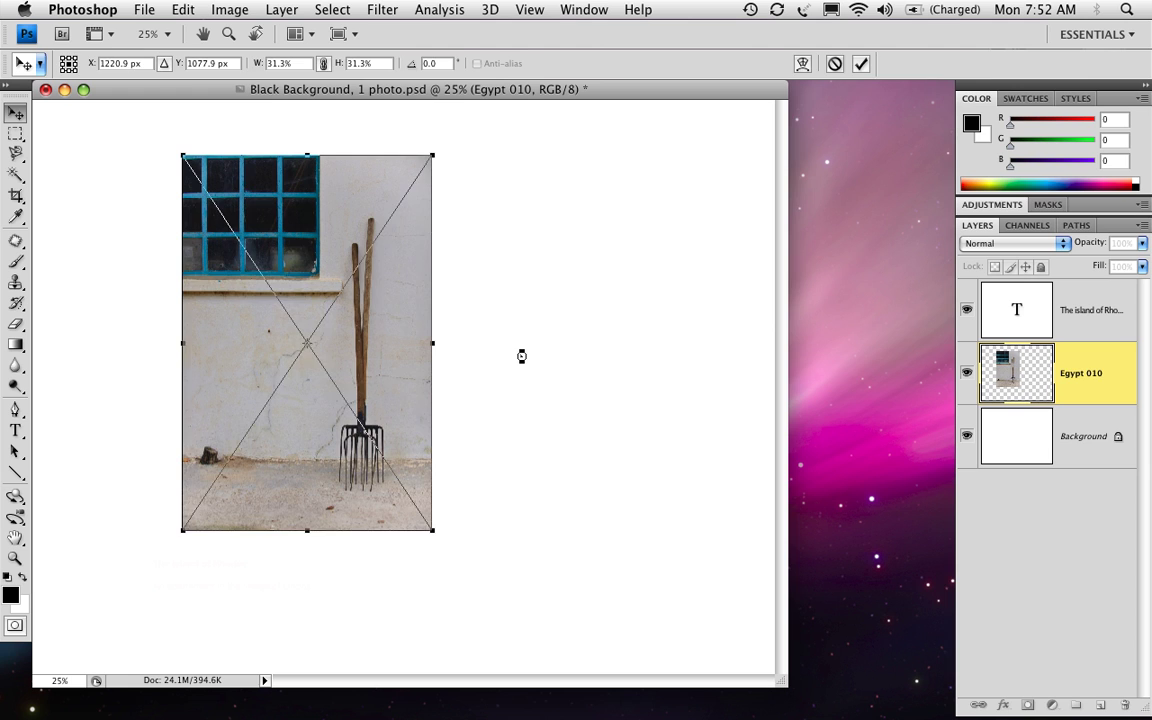
key("Return")
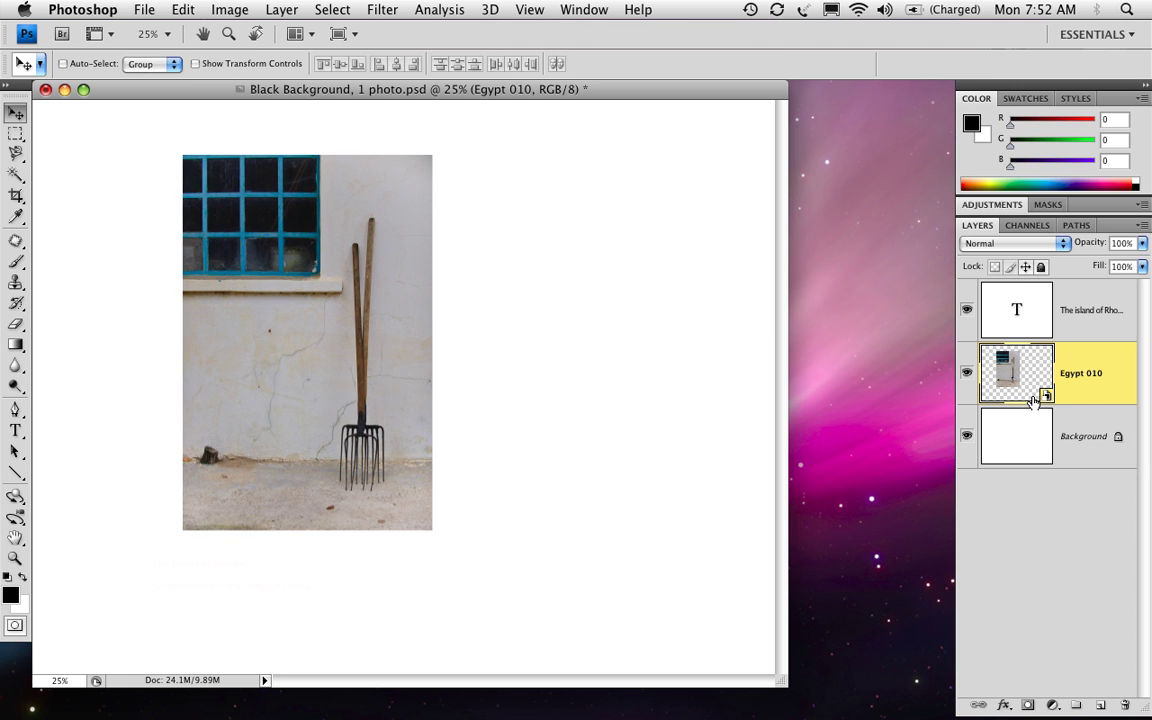
Step: Duplicate the Egypt 010 photo as a new smart object and place both copies side by side
right_click(1068, 366)
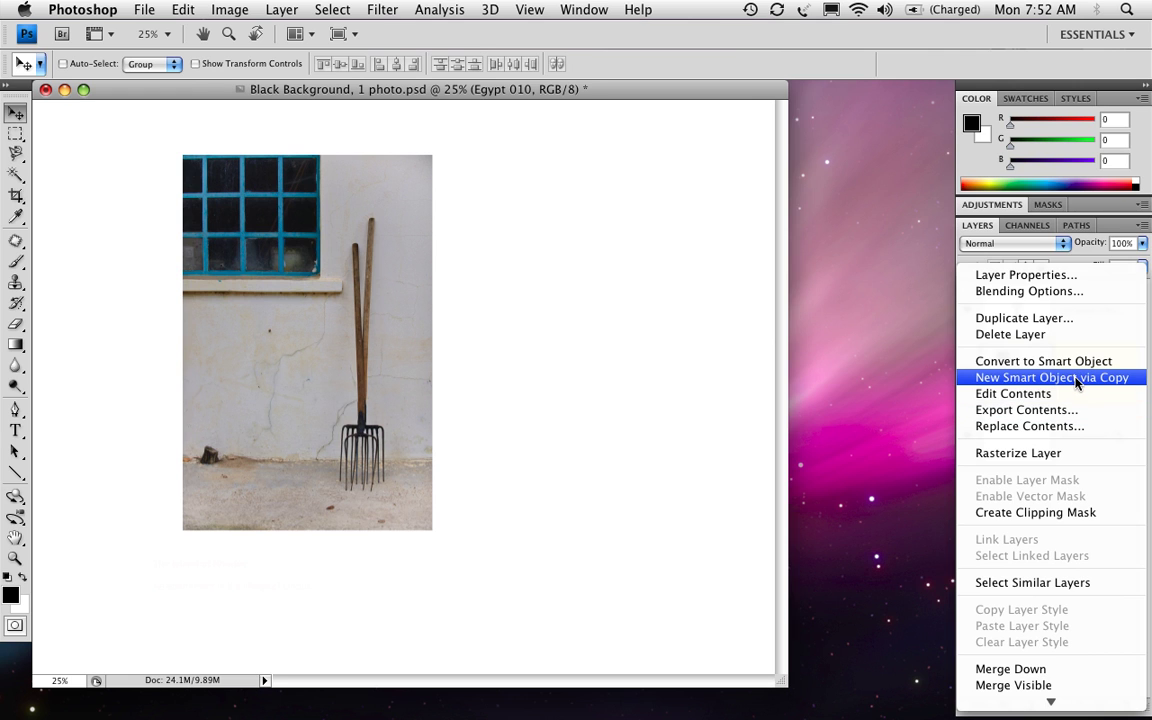
left_click(1076, 378)
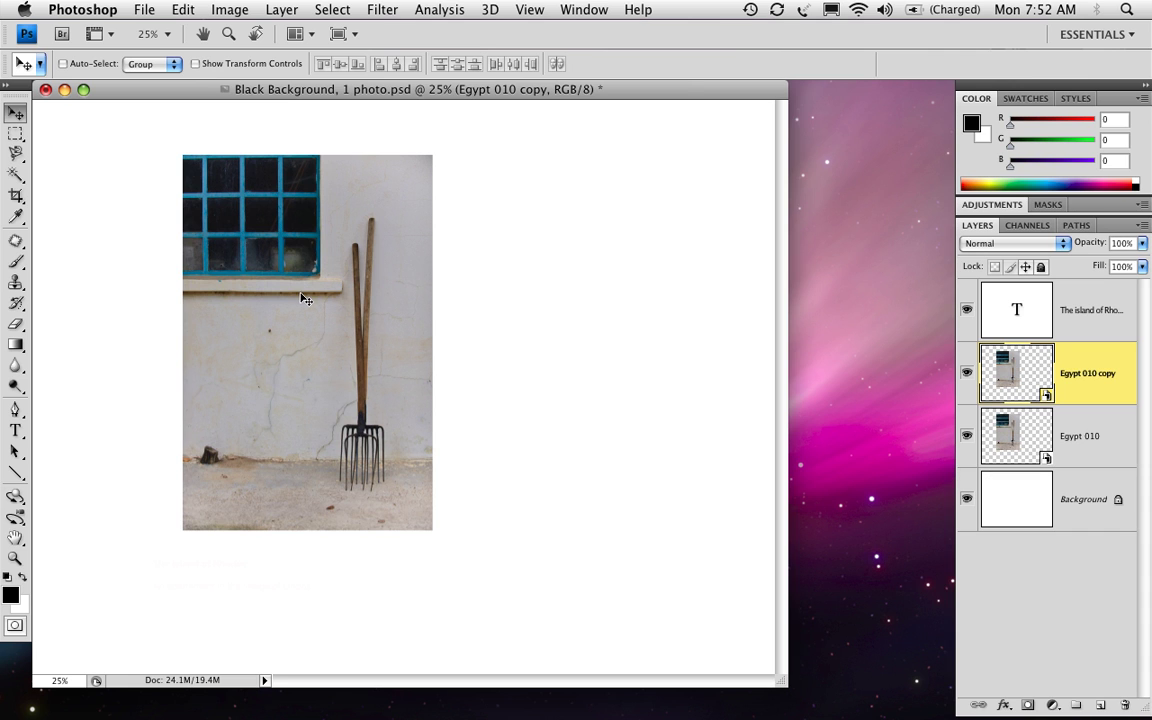
left_click_drag(308, 298, 565, 311)
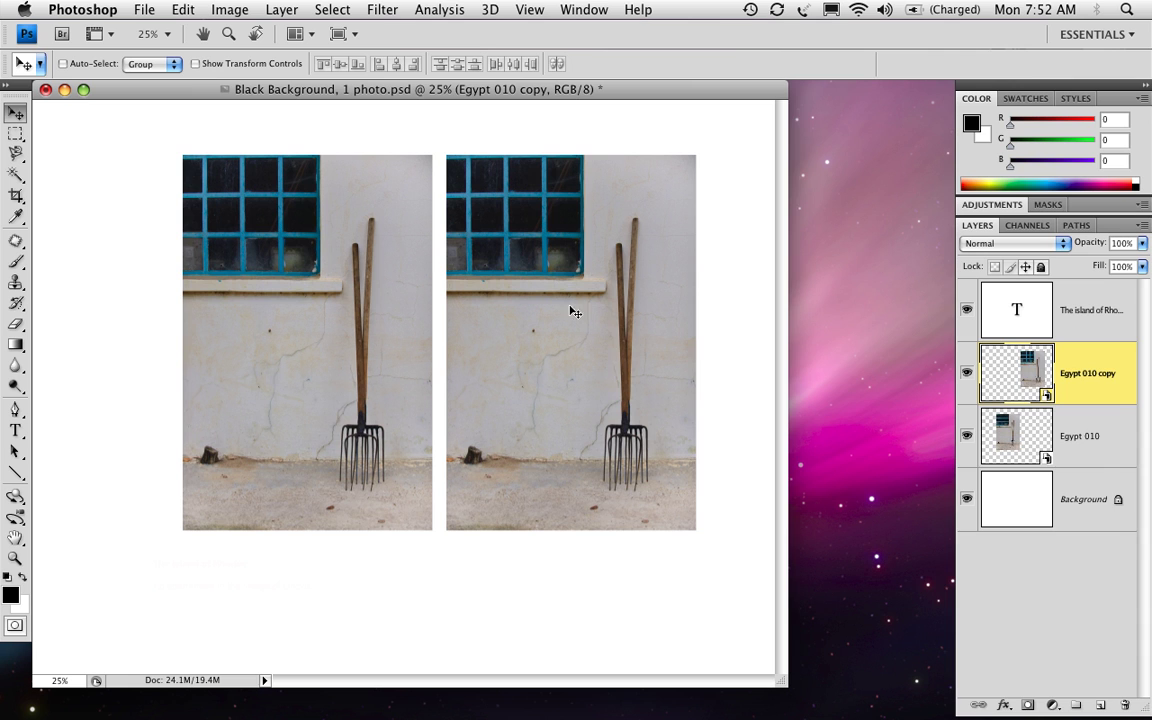
left_click(1122, 450, "shift")
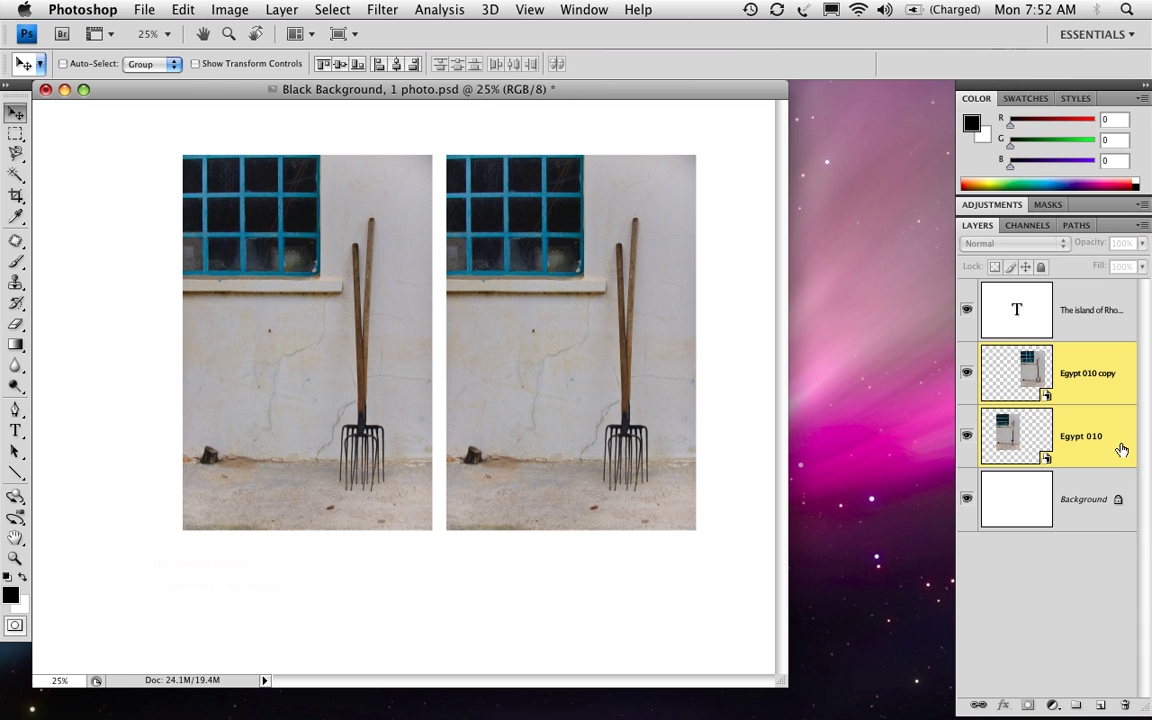
left_click_drag(606, 317, 570, 322)
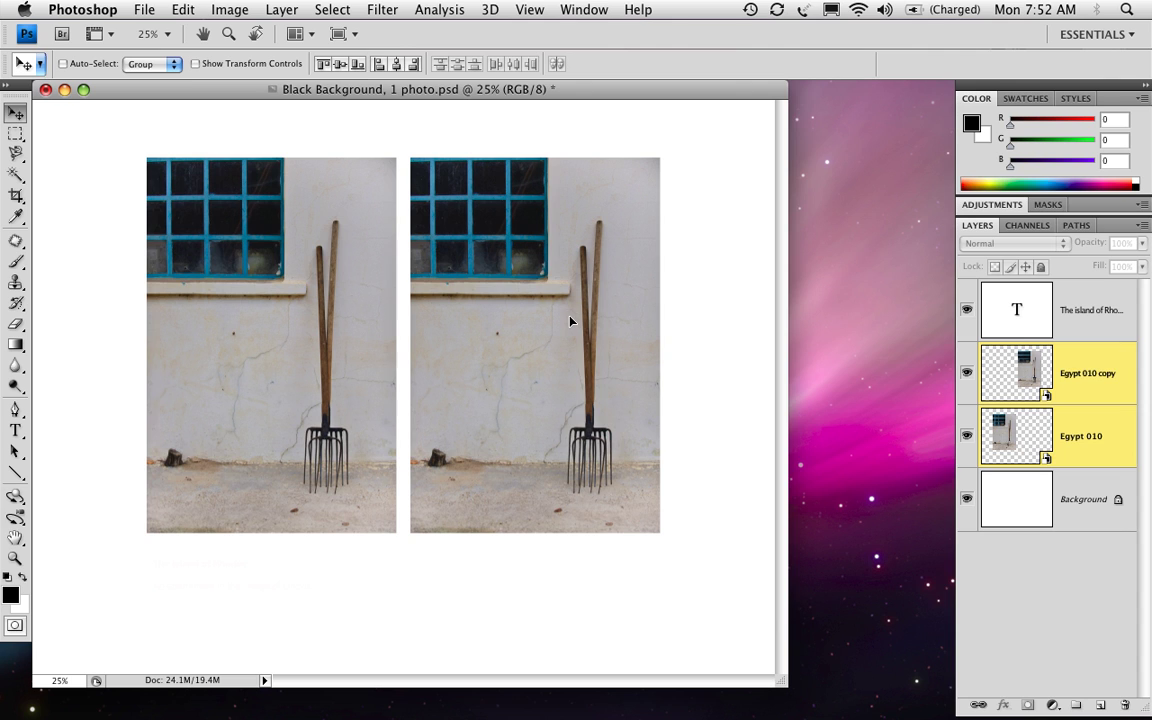
left_click(1095, 507)
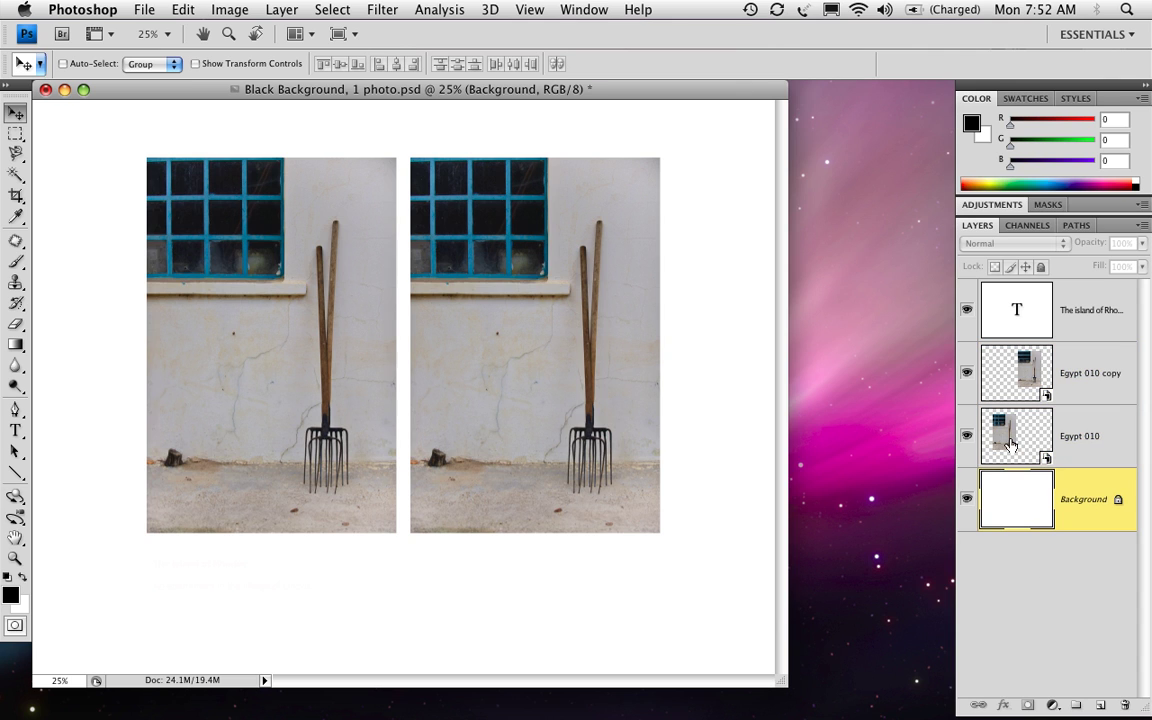
Step: Color the two-line caption pure black (000000) and align it with the left photo's edge
left_click(1015, 318)
double_click(988, 320)
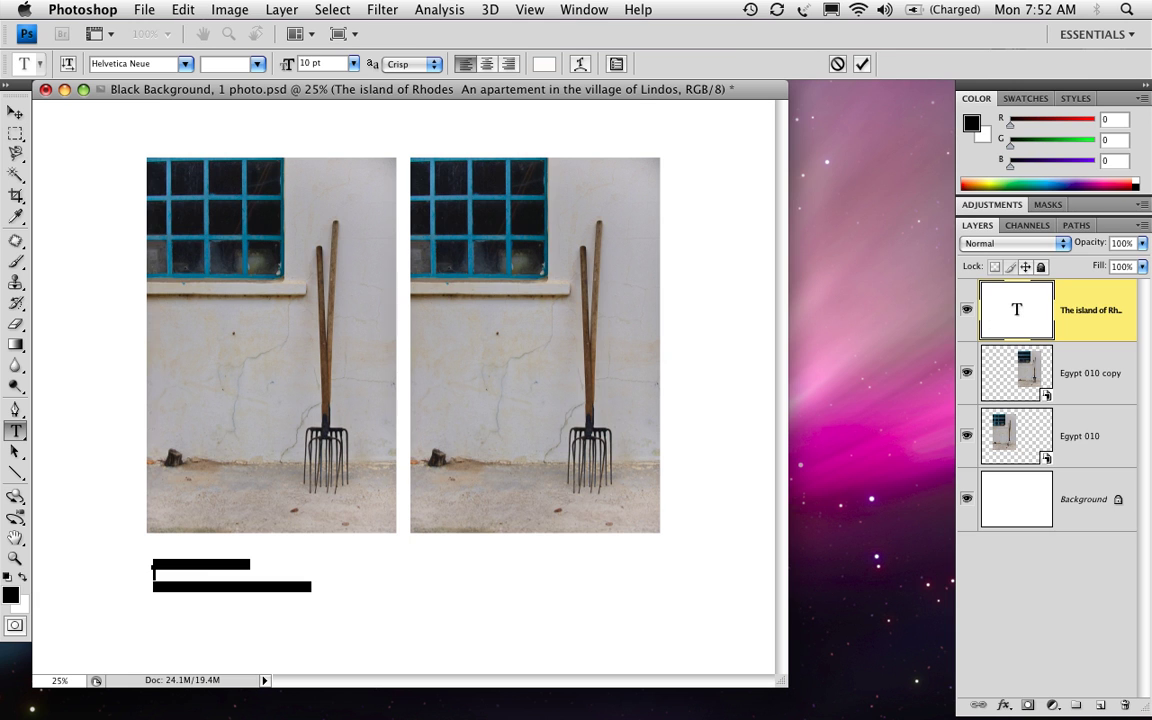
left_click(544, 63)
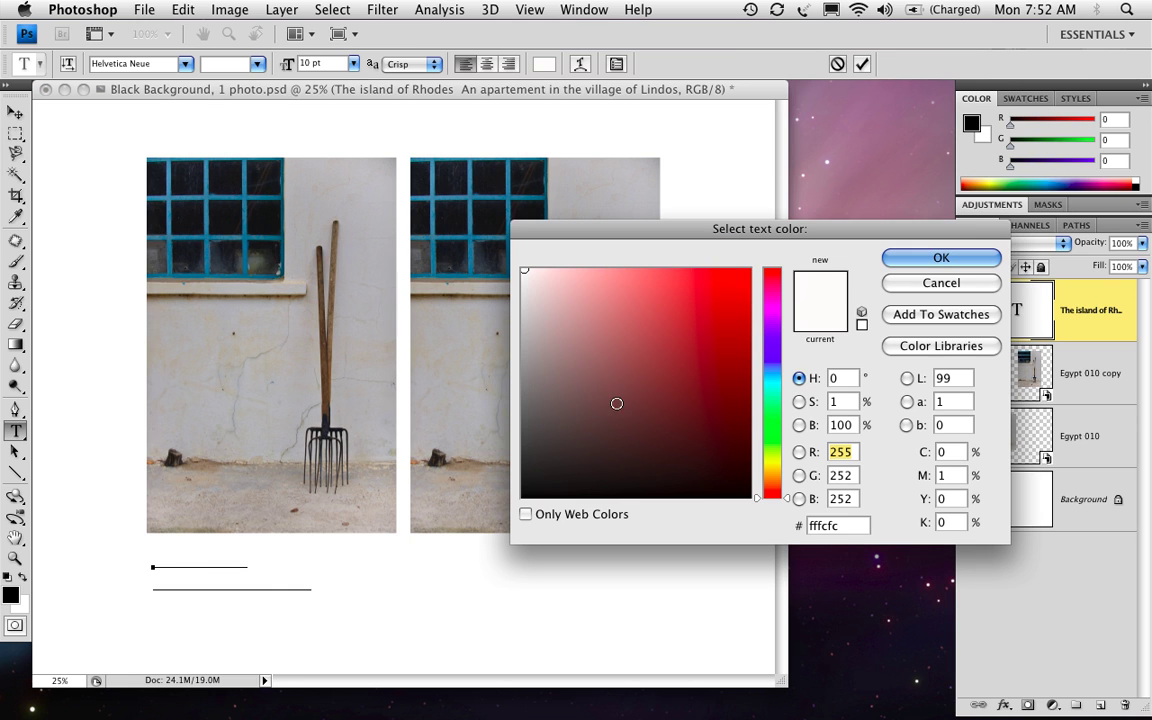
left_click(538, 486)
left_click(522, 496)
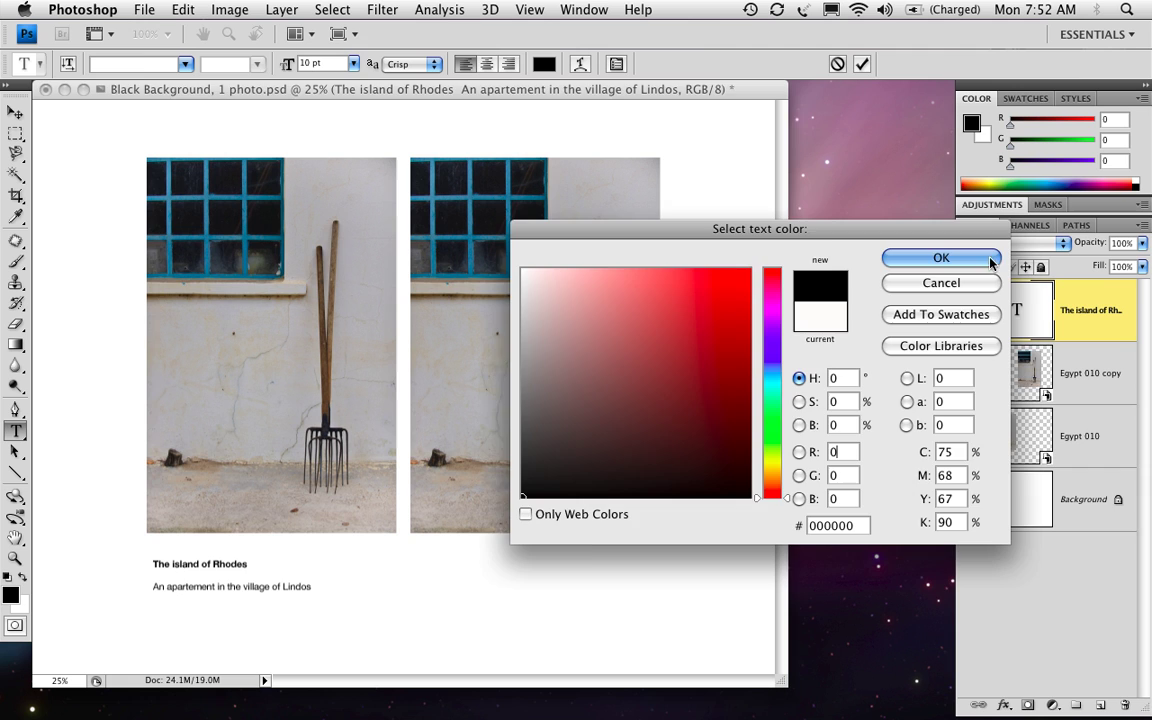
left_click(941, 257)
left_click_drag(280, 616, 275, 618)
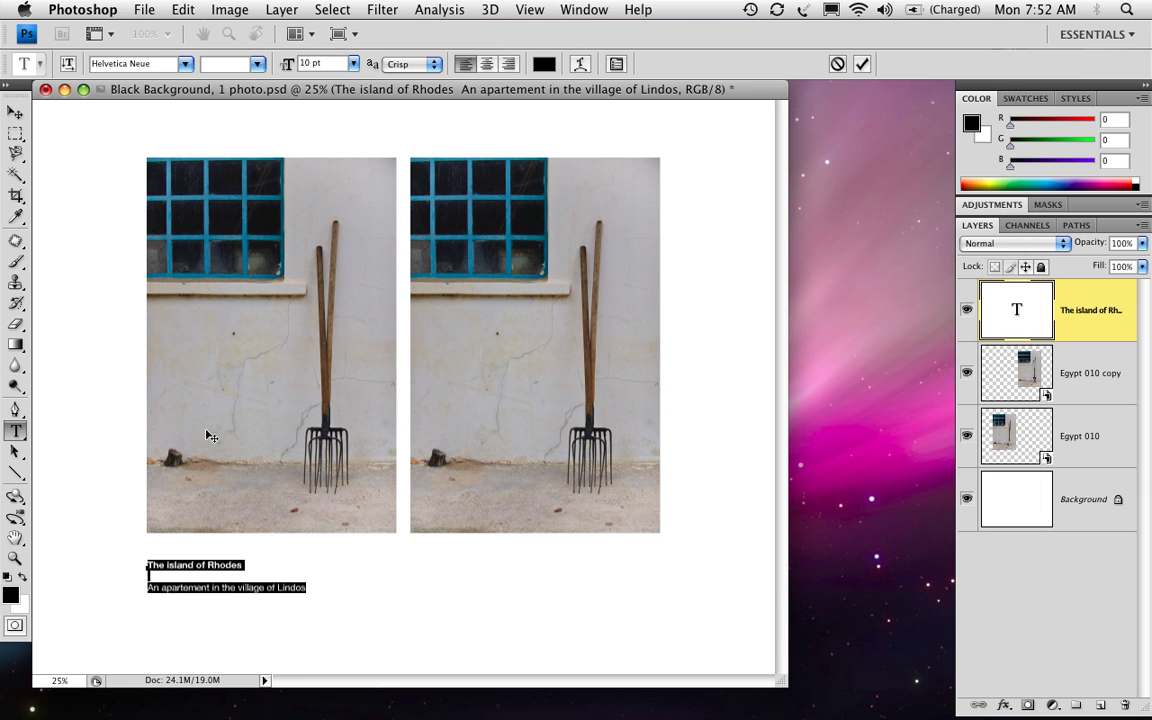
left_click(15, 112)
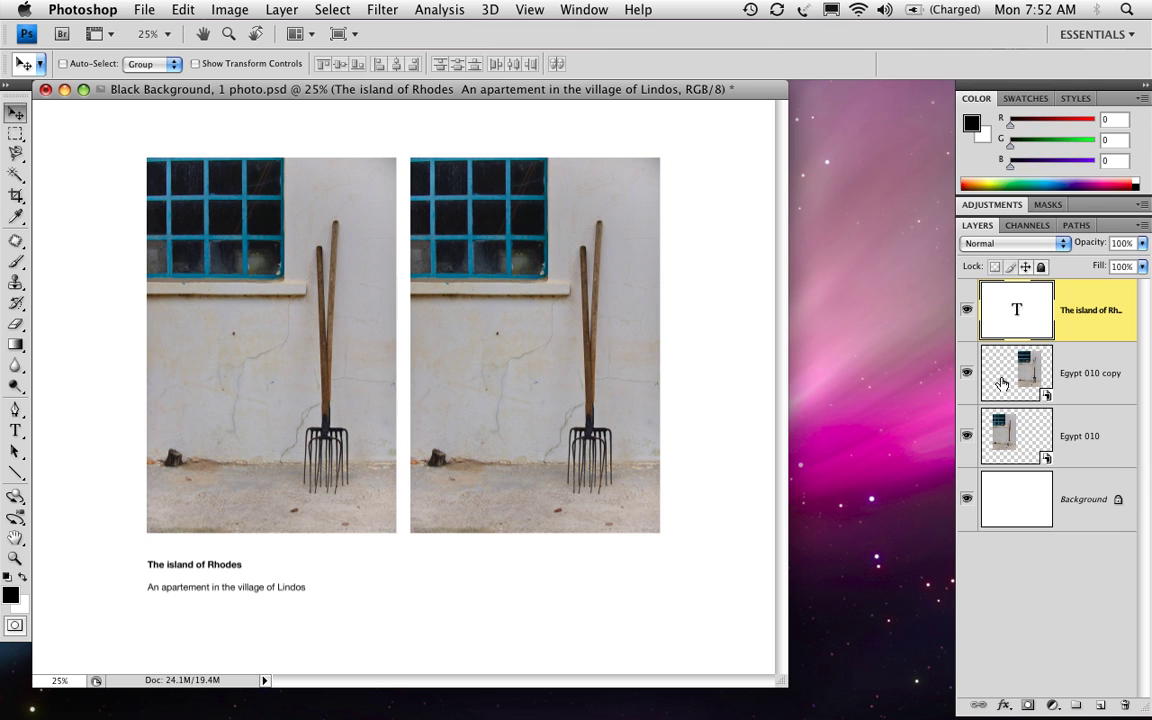
Step: Rename Egypt 010 to 'Left' and Egypt 010 copy to 'Right', then choose Replace Contents on Right
double_click(1077, 442)
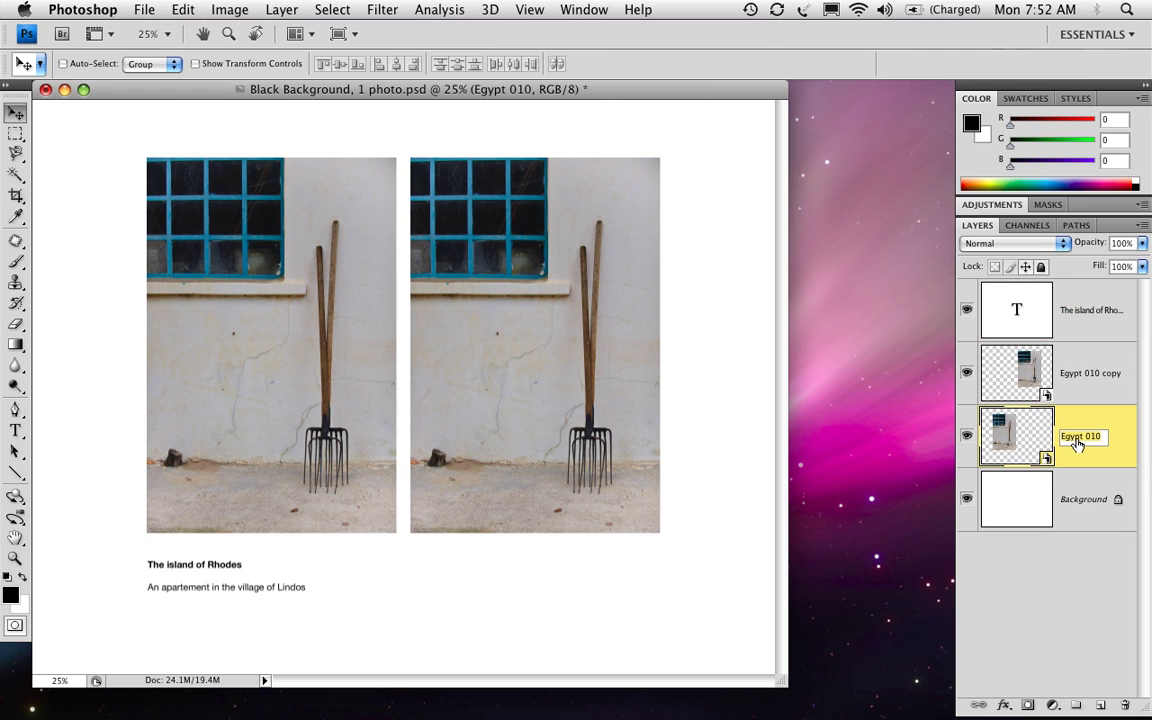
type("Left")
key("Return")
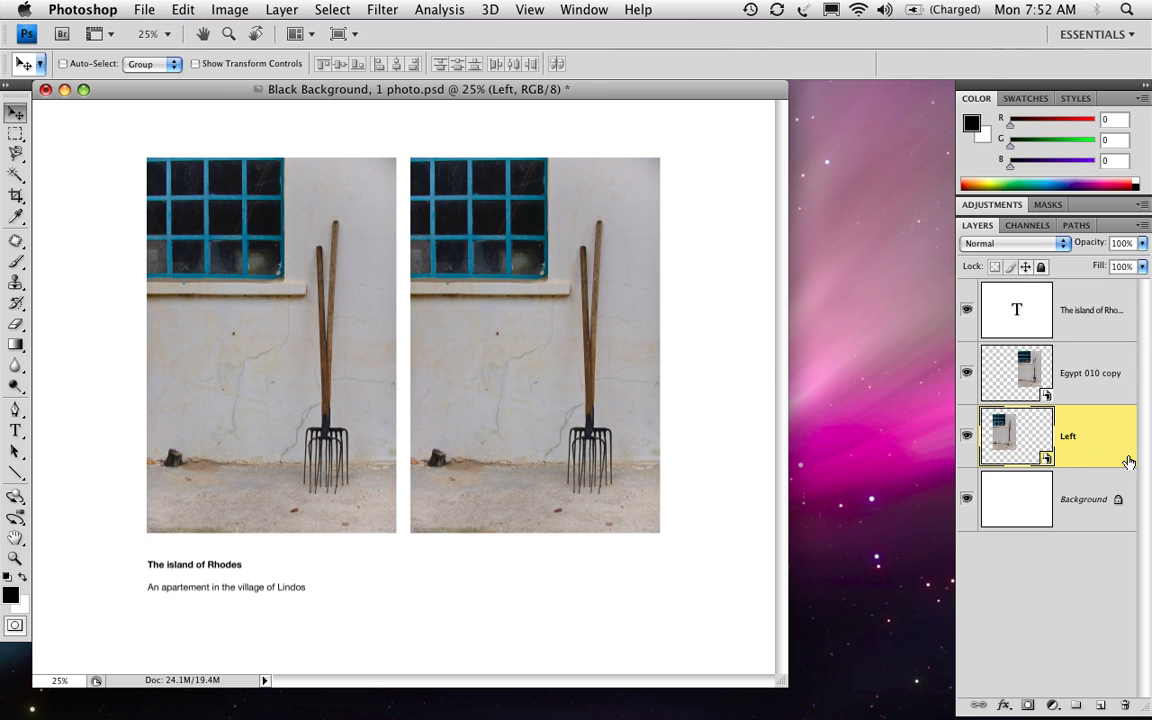
double_click(1102, 378)
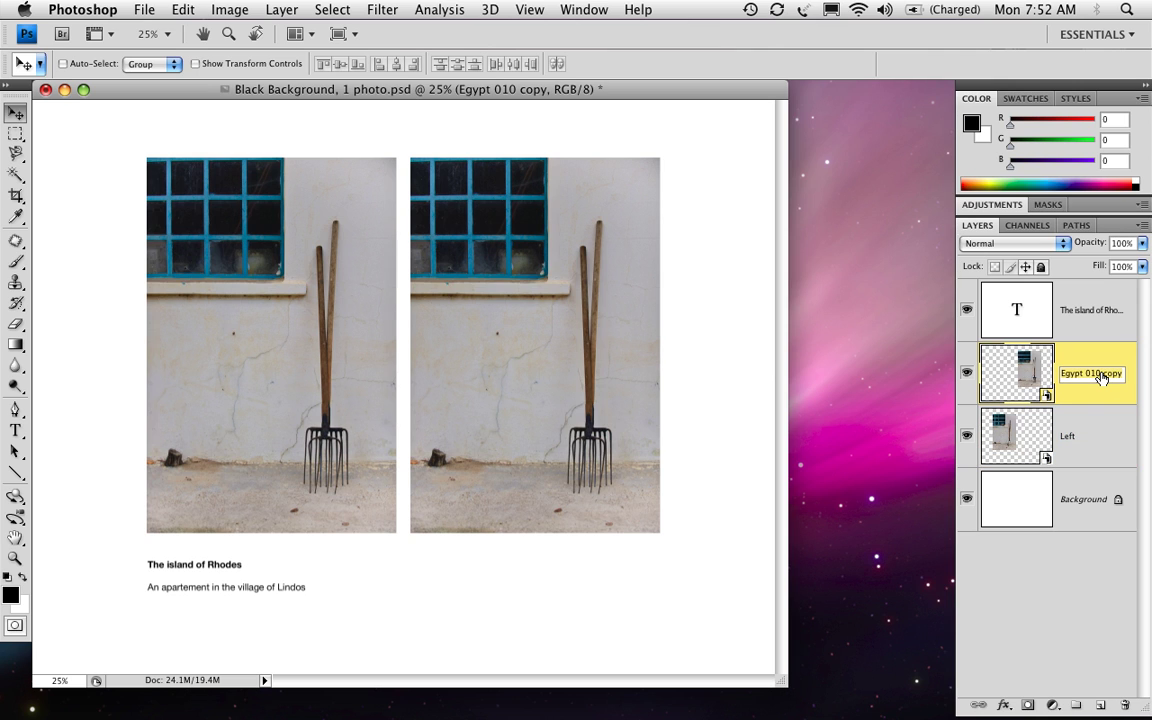
type("Right")
key("Return")
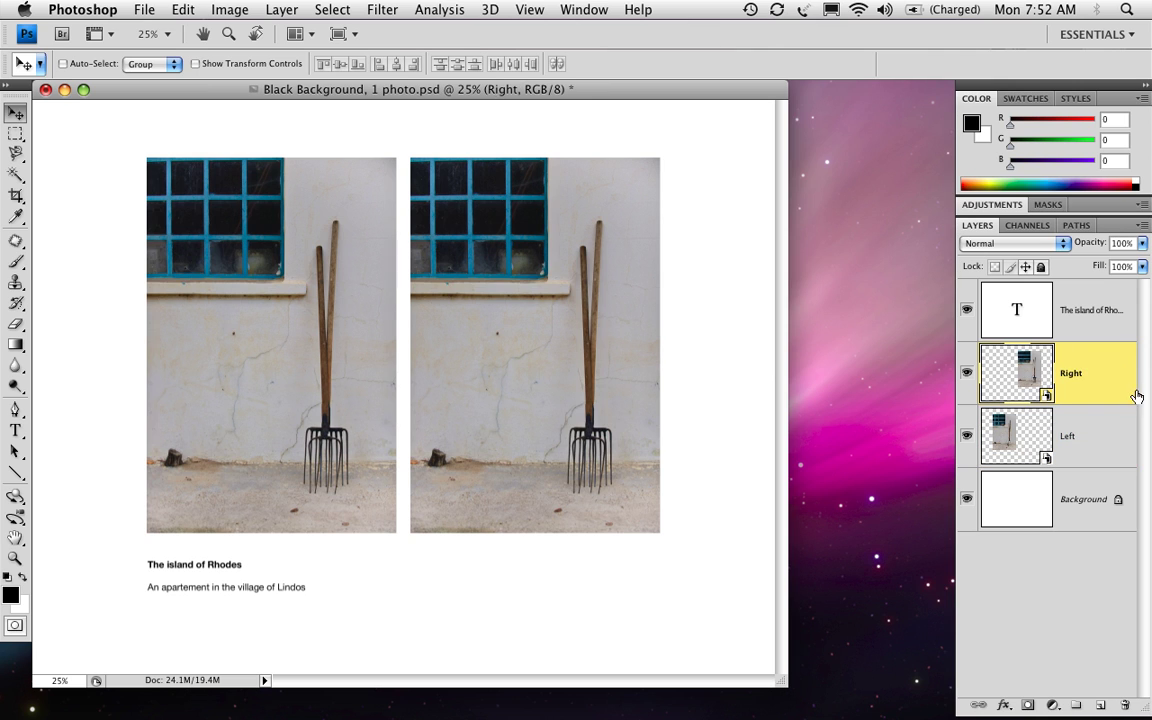
right_click(1070, 366)
left_click(1088, 432)
Step: Replace the Right layer's photo with Egypt 014.jpg, the silver vase on a glass table
scroll(810, 265, "down", 3)
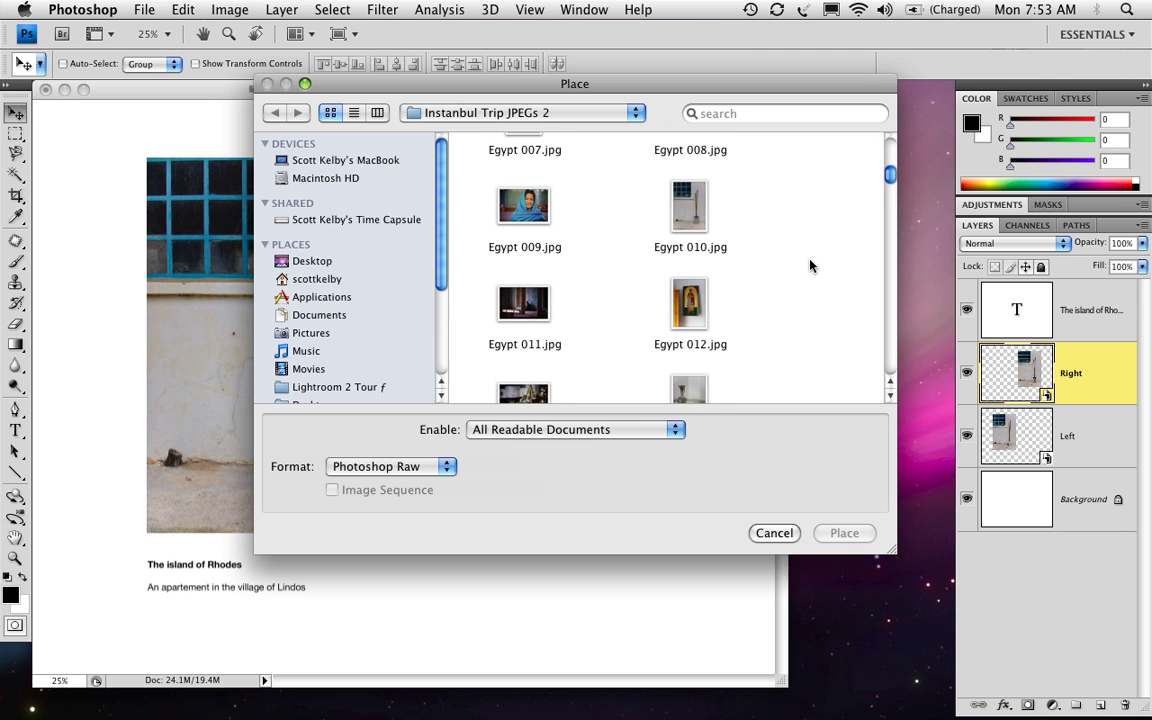
scroll(810, 265, "down", 1)
left_click(689, 308)
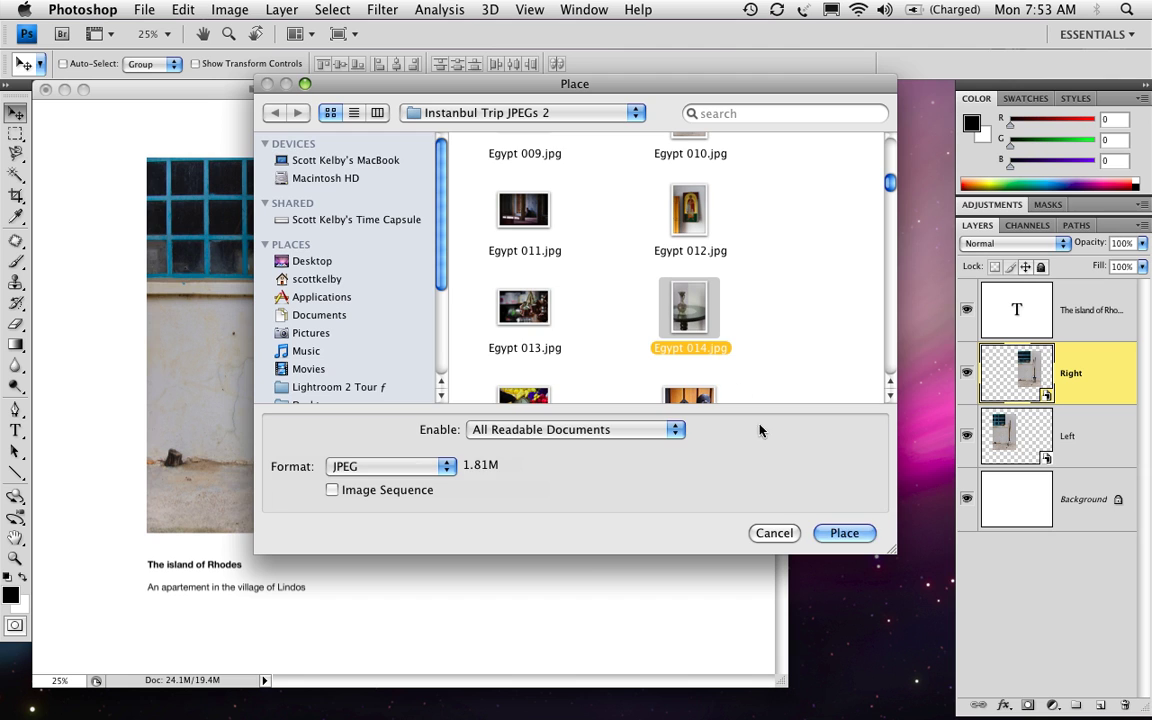
left_click(843, 533)
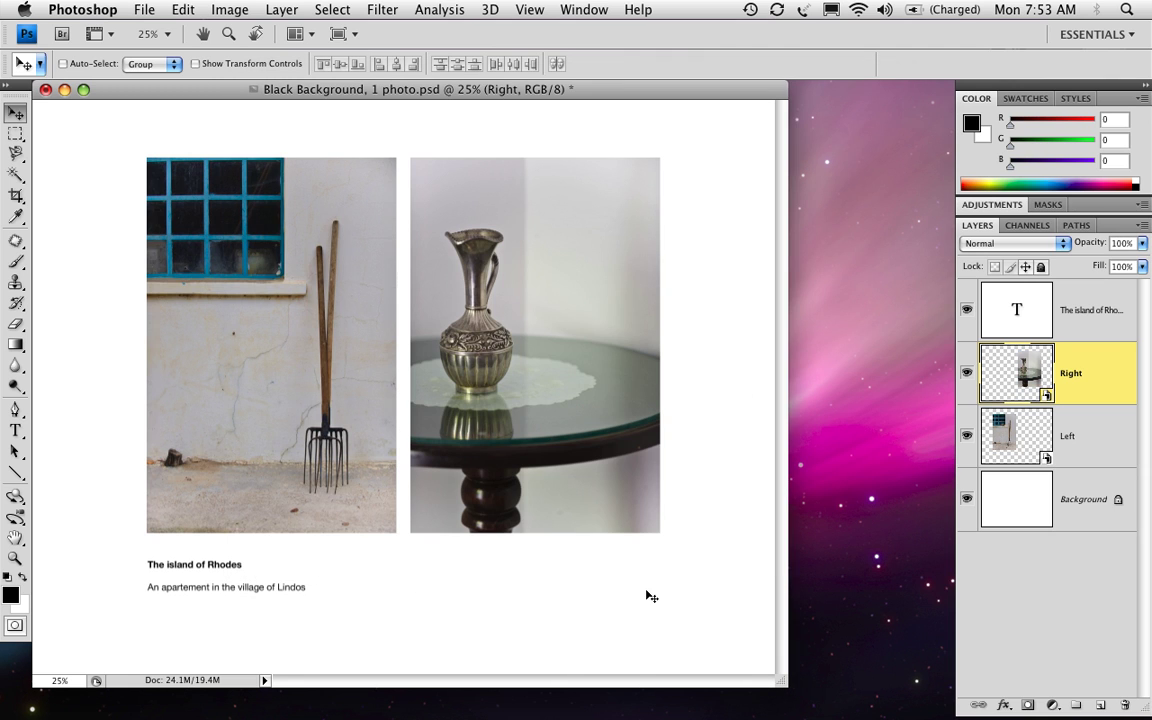
left_click(1015, 514)
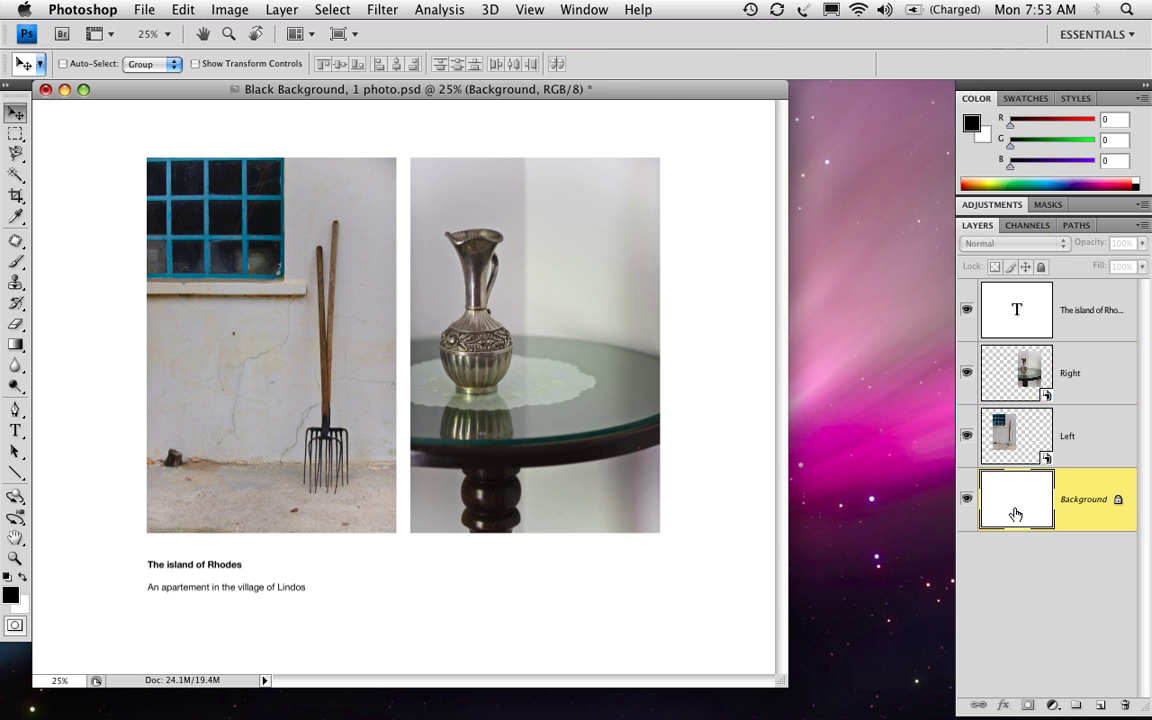
Step: Fill the Background layer with black and change the caption text color to white
key("alt+BackSpace")
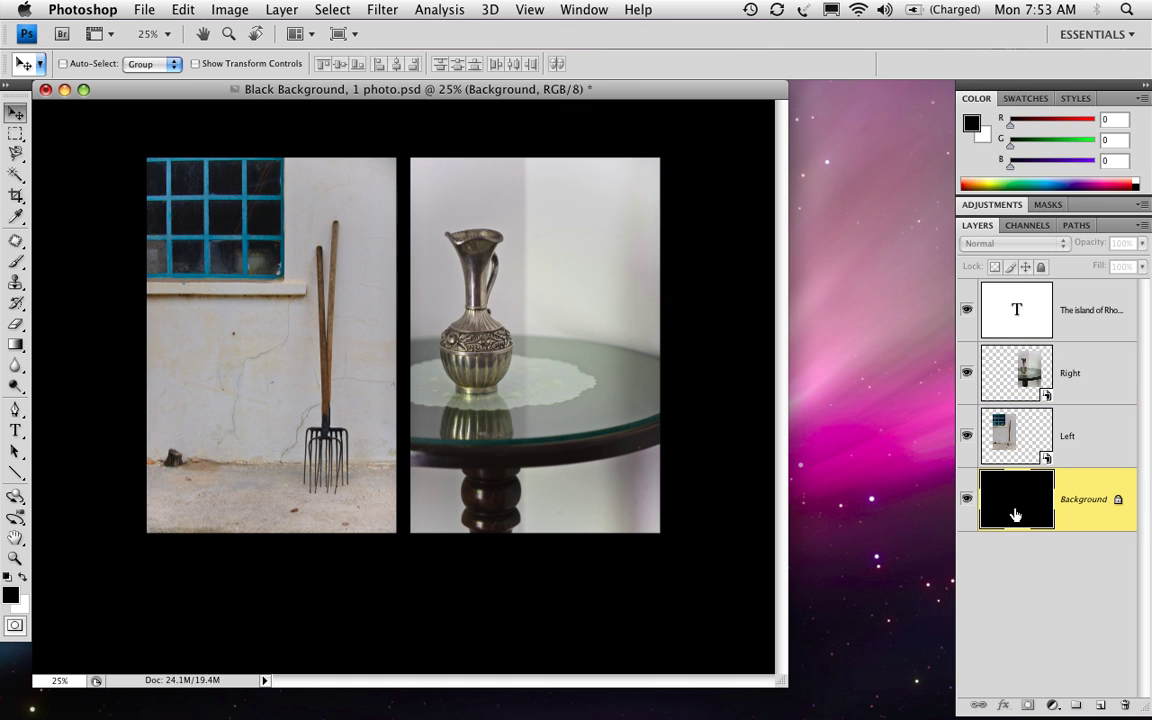
double_click(1015, 312)
left_click(544, 63)
left_click(553, 327)
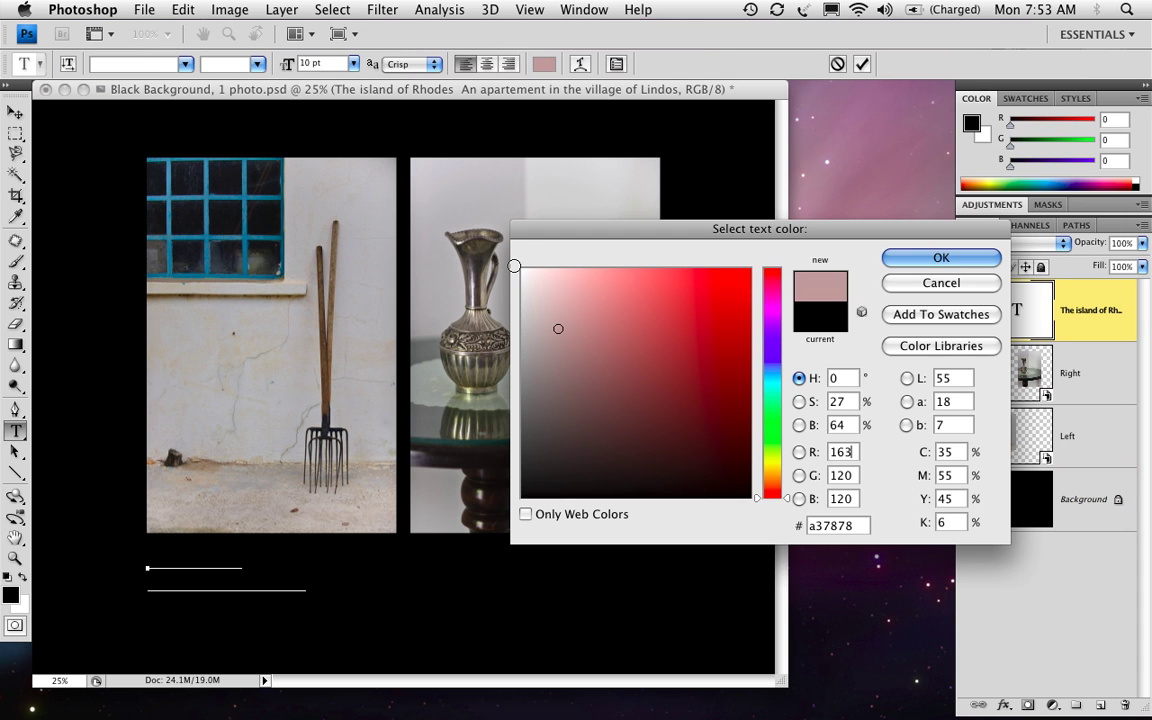
left_click_drag(553, 327, 522, 270)
left_click(941, 257)
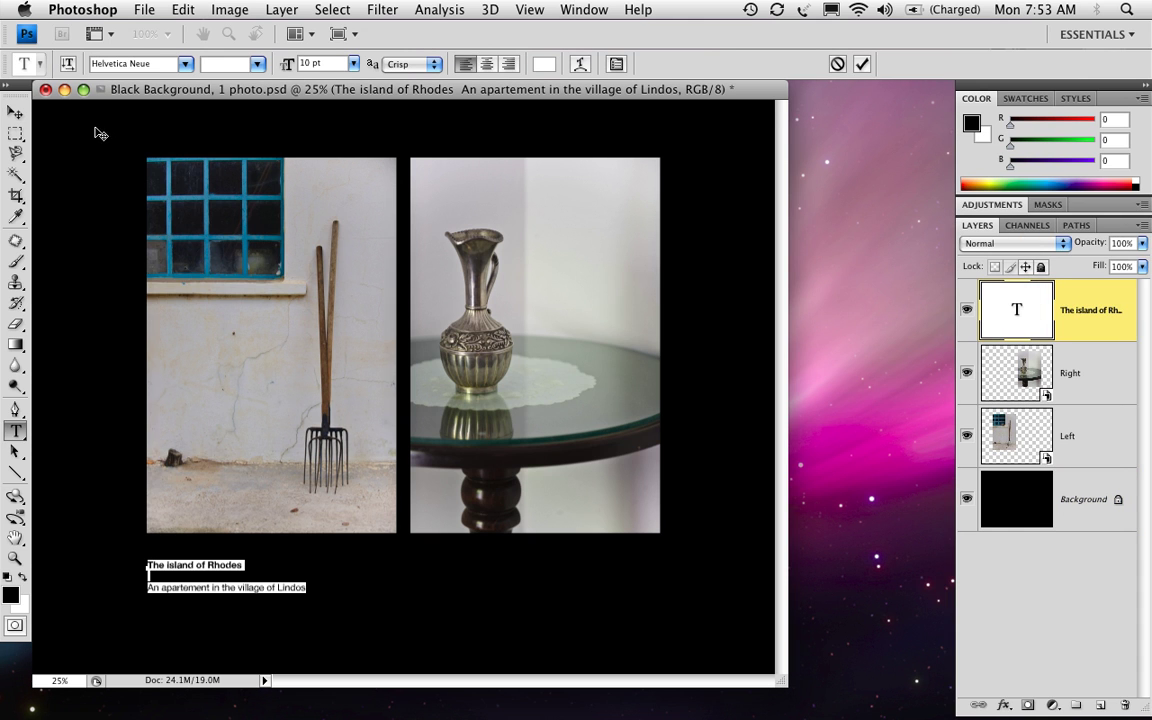
left_click(17, 113)
key("super+shift+s")
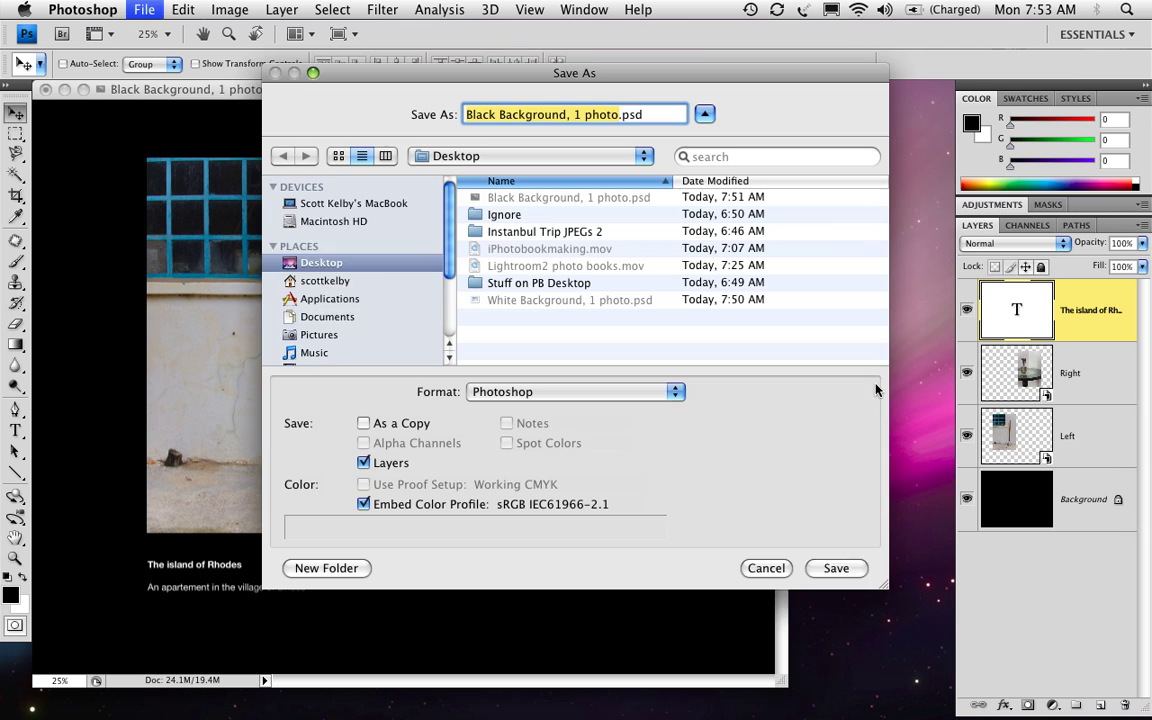
Step: Save the page as 'Black Background, 2 photos.psd' with maximum compatibility, then flatten the image
double_click(577, 114)
type("2")
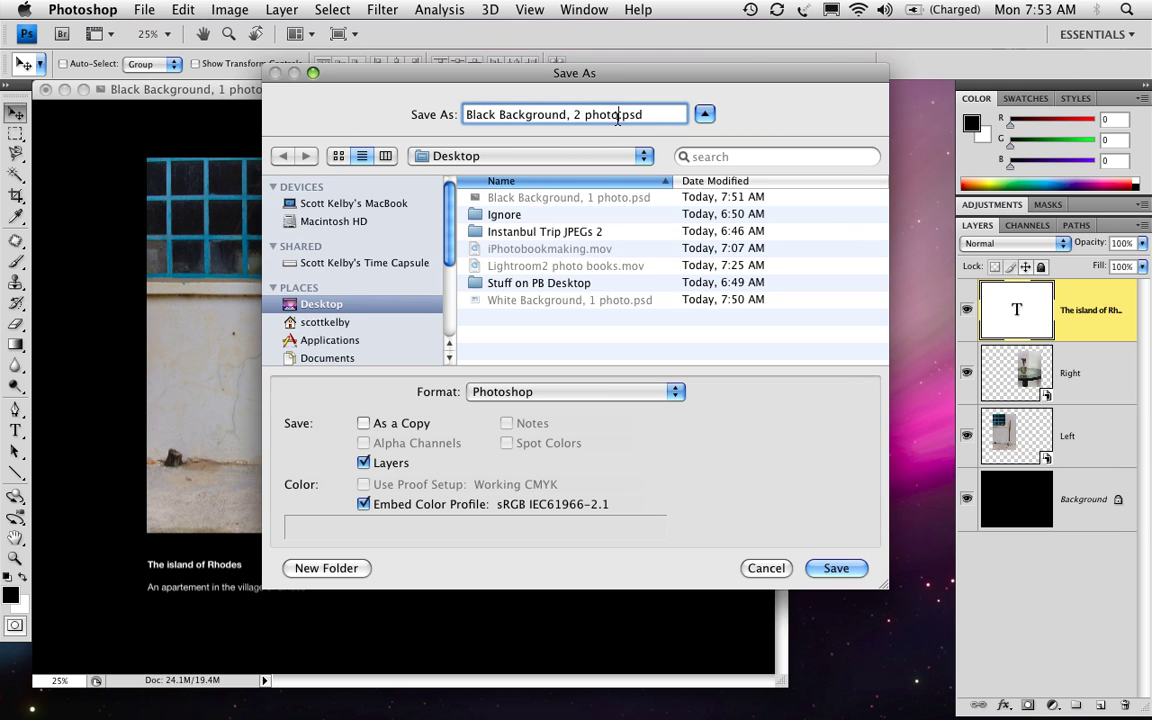
type("s")
left_click(830, 566)
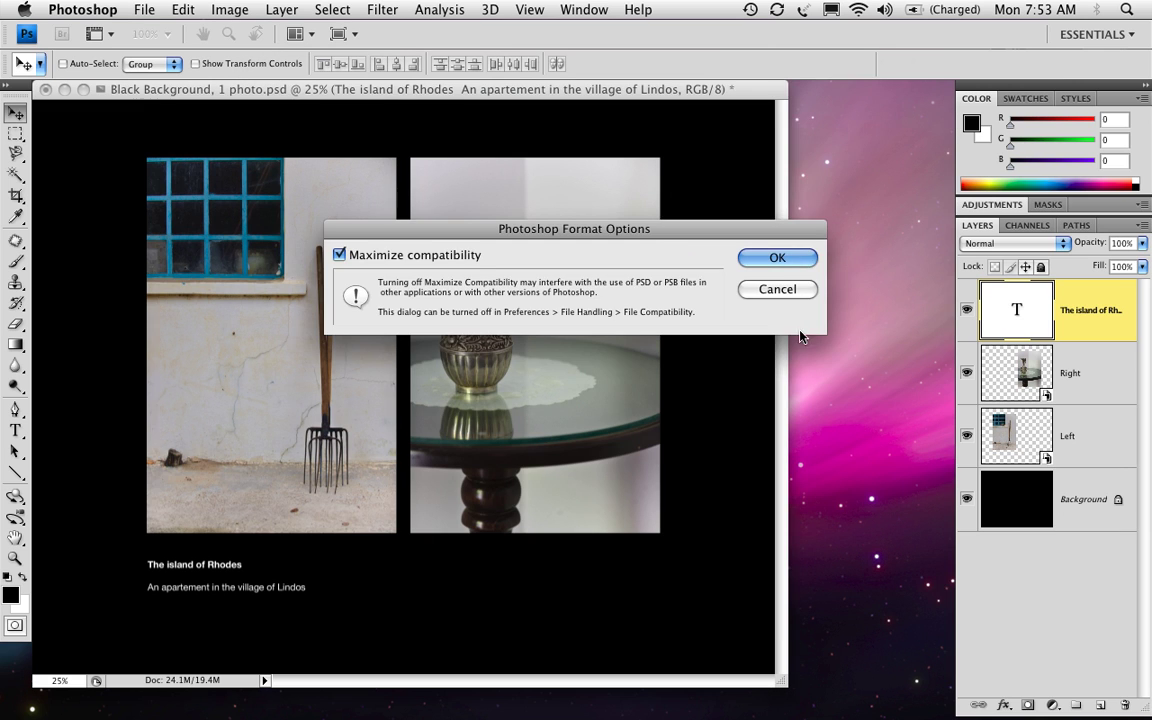
left_click(803, 258)
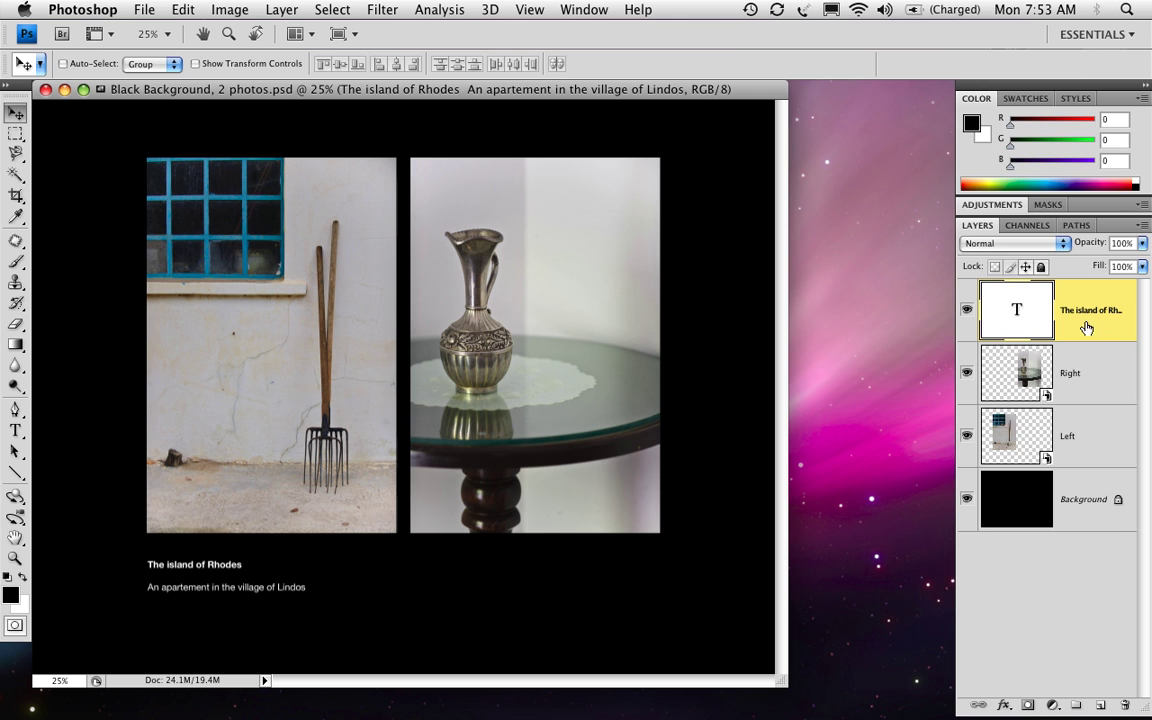
left_click(1141, 225)
left_click(1052, 603)
Step: Save the flattened page as the JPEG 'Page 14' at quality 10
key("super+shift+s")
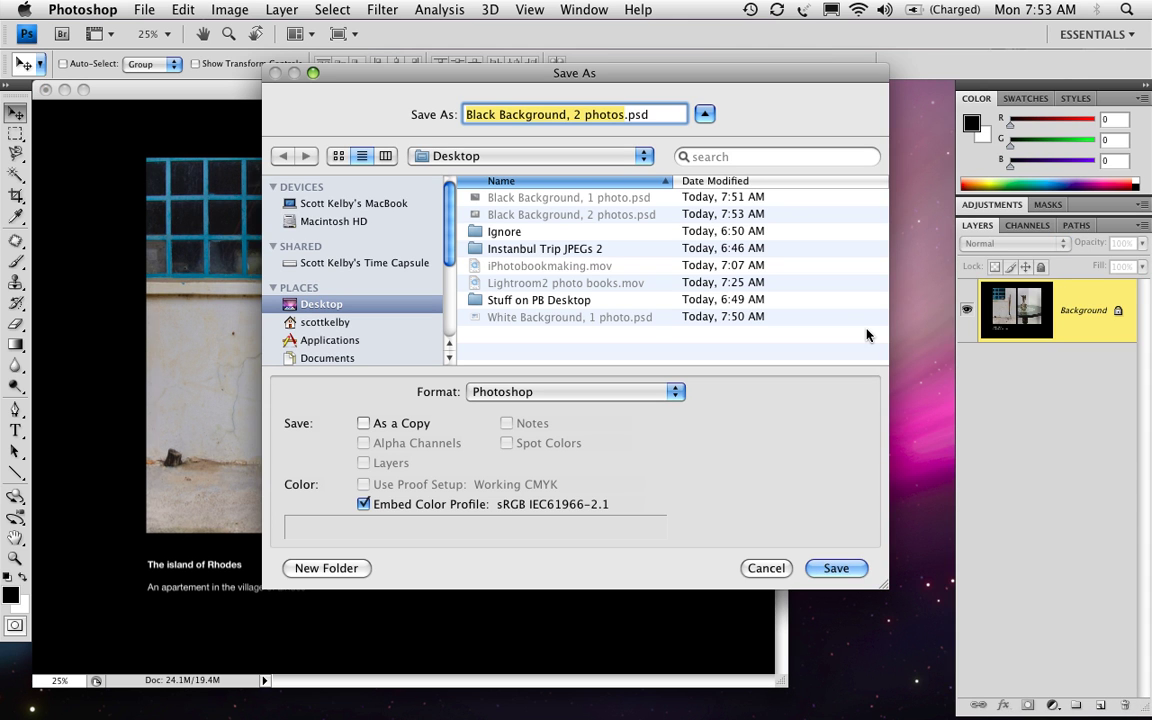
type("Page ")
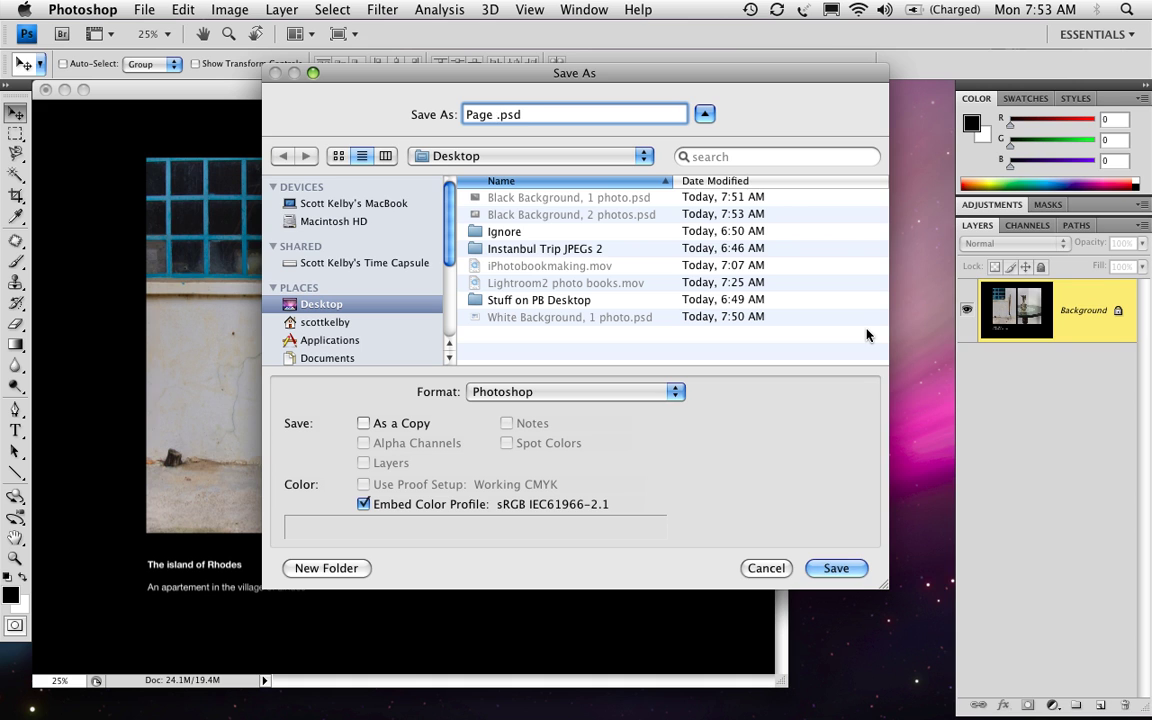
type("14")
left_click(612, 390)
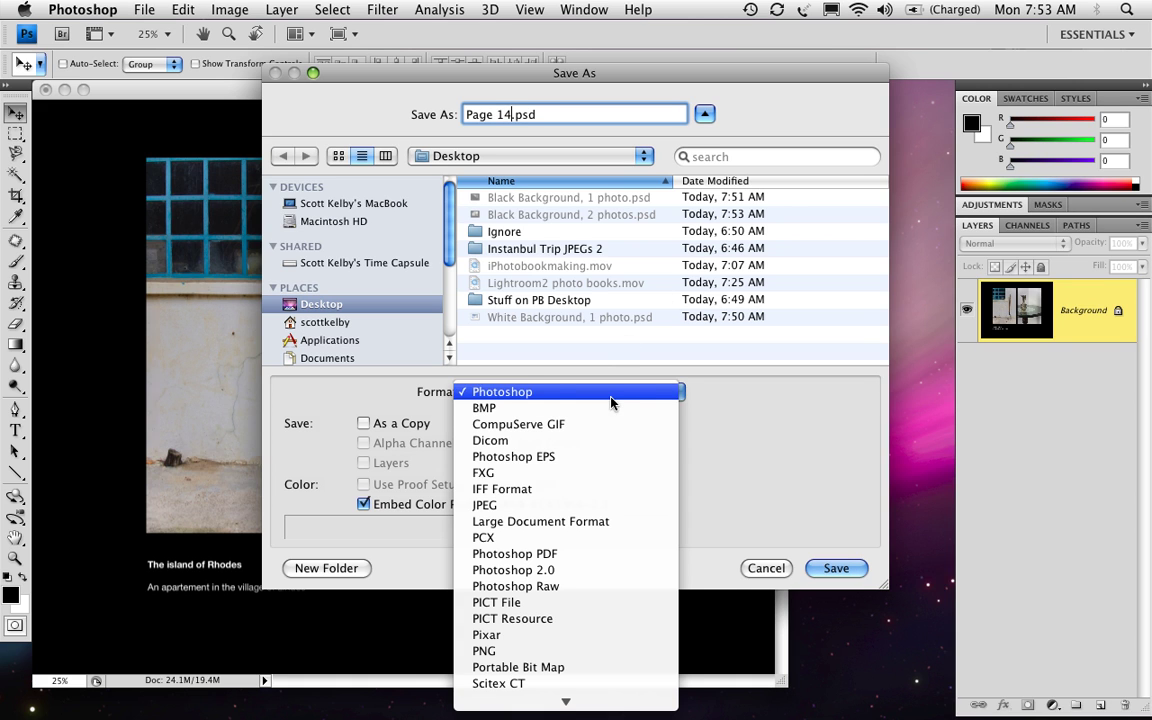
left_click(604, 505)
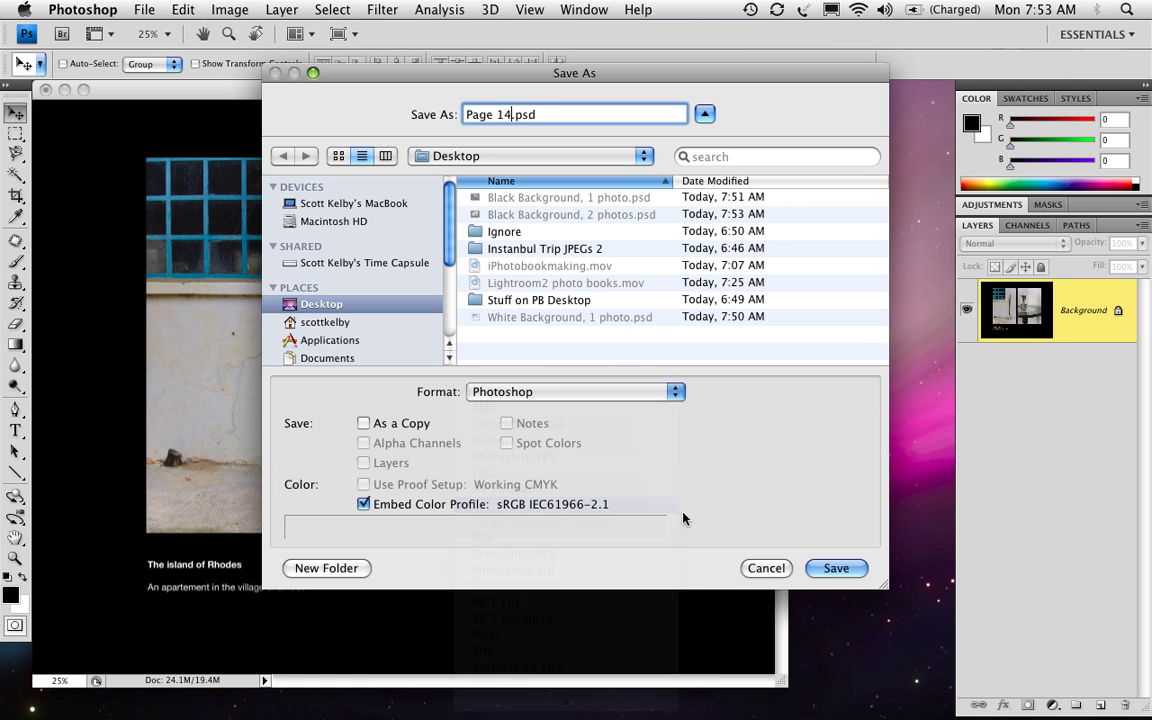
left_click(838, 569)
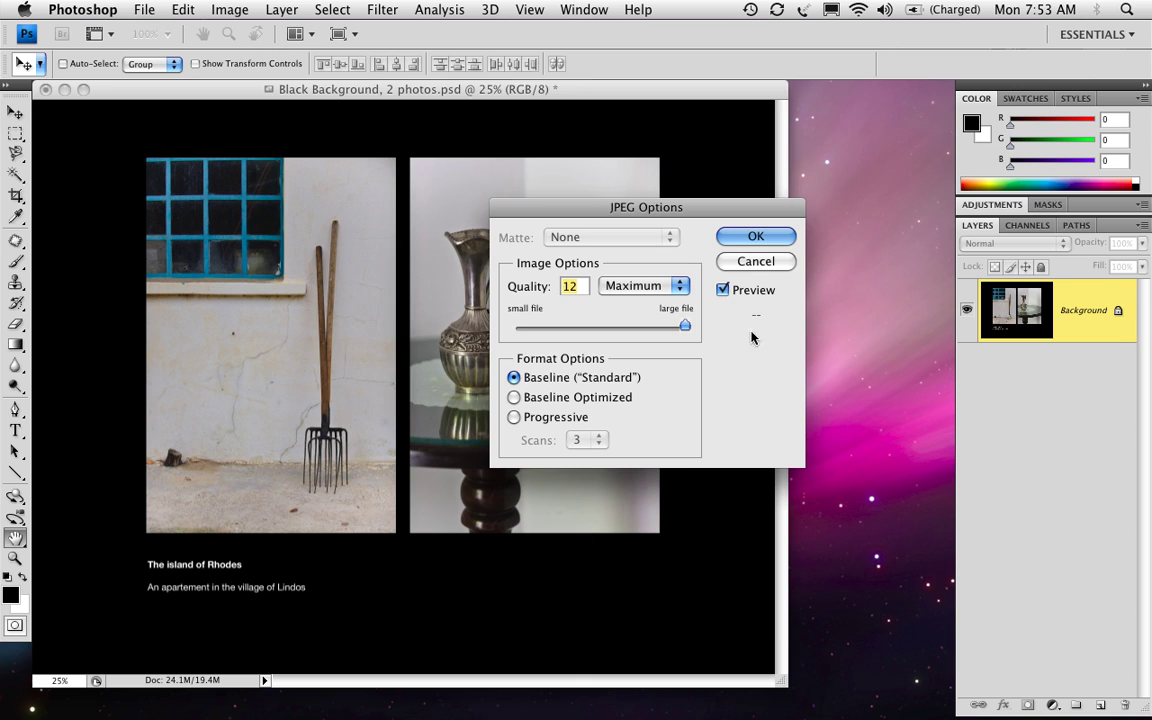
type("10")
left_click(743, 245)
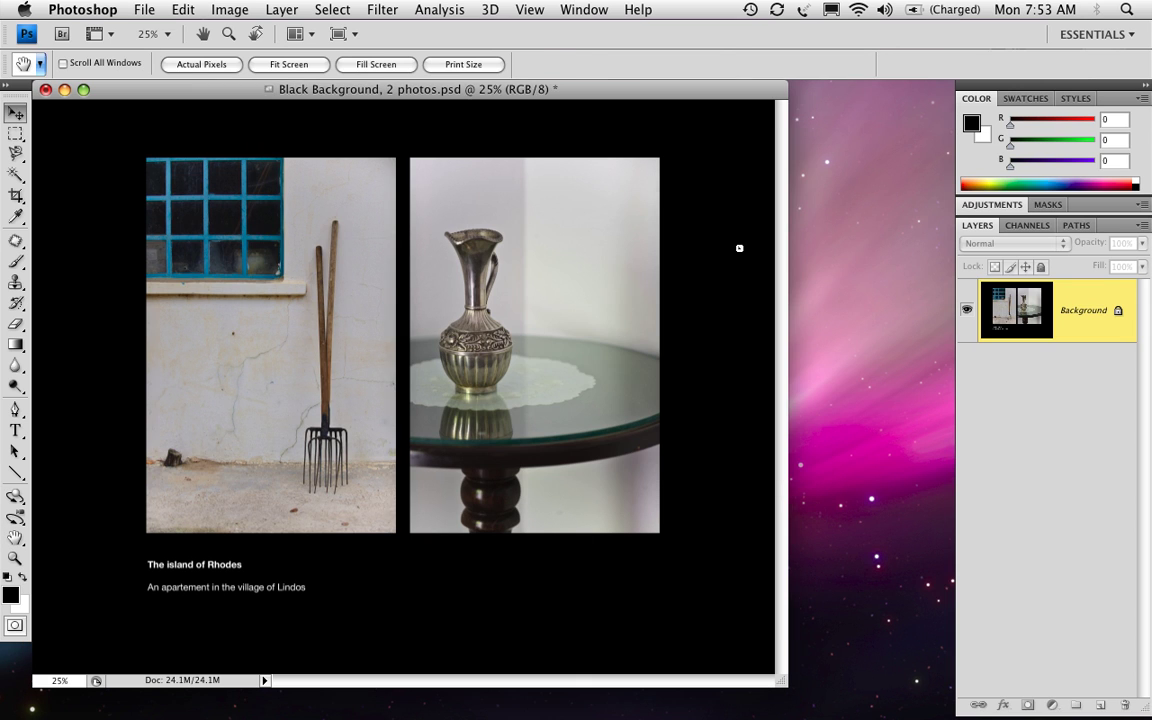